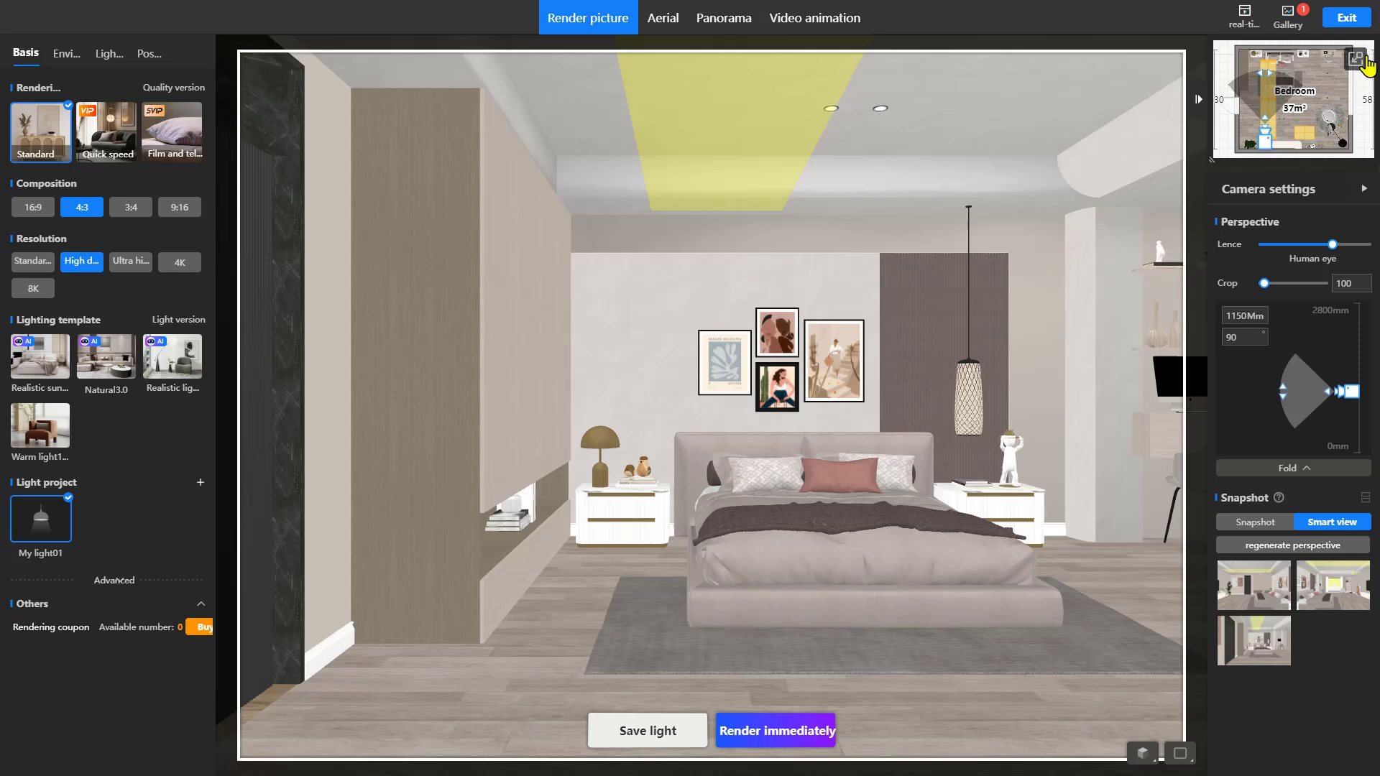
pyautogui.click(1356, 59)
pyautogui.click(1356, 59)
pyautogui.hotkey('alt', 'Tab')
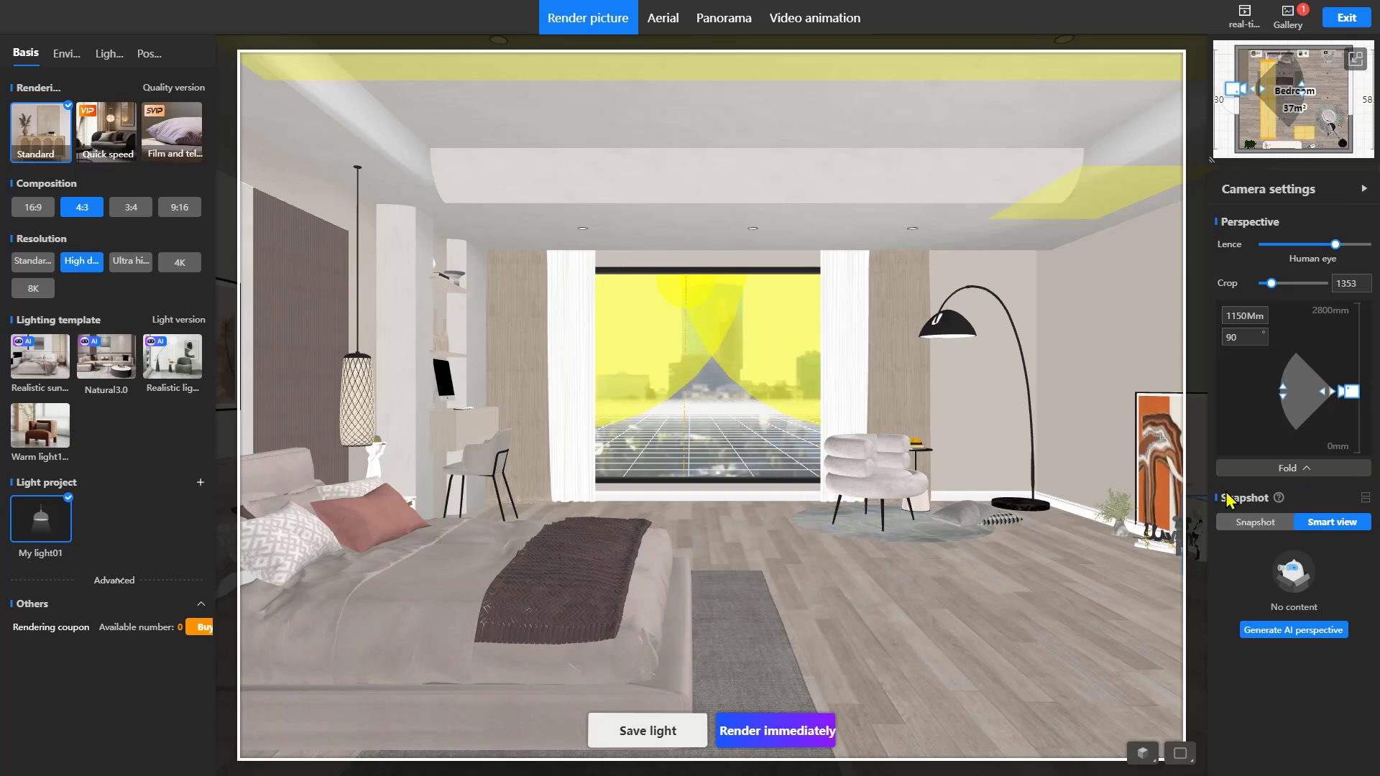
# Generate AI perspectives for the bedroom, compare them, and choose the view facing the bed
pyautogui.moveTo(1280, 503)
pyautogui.click(1307, 635)
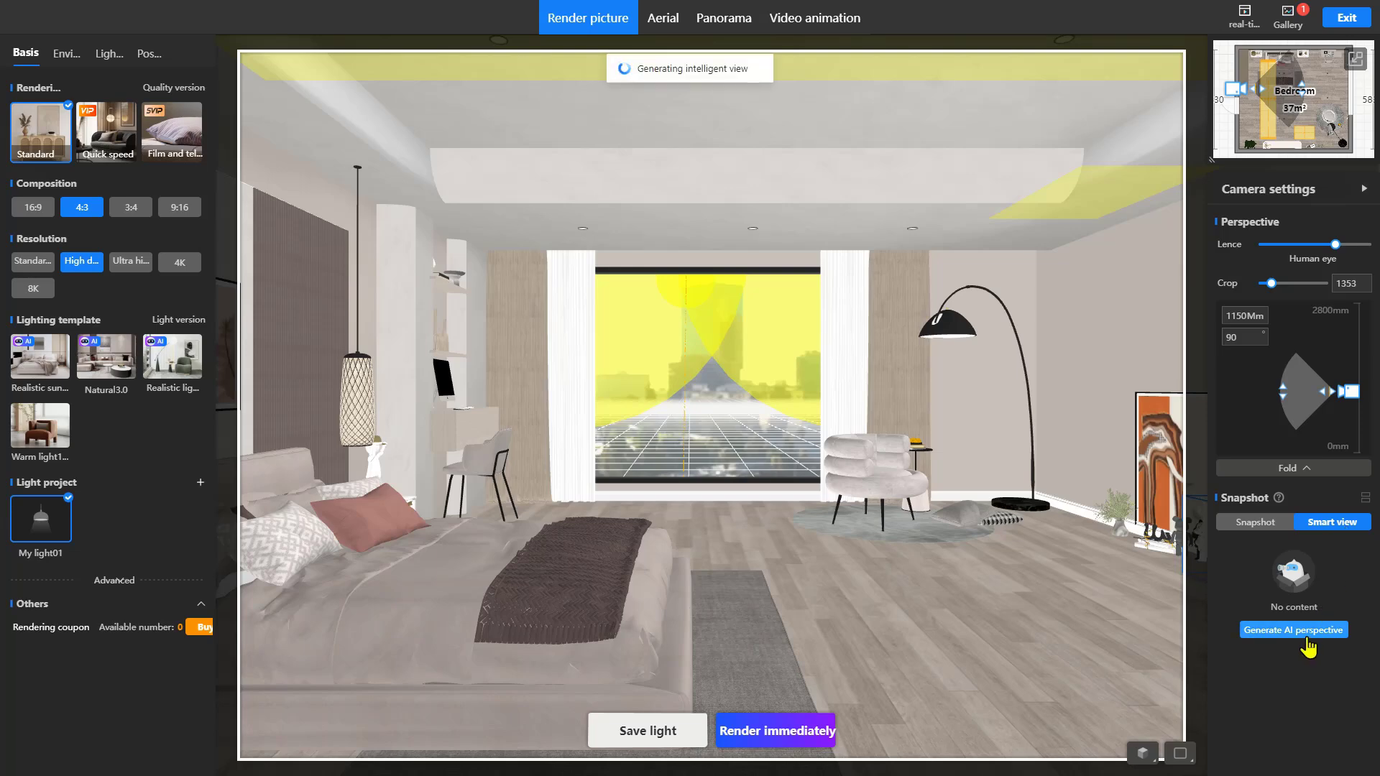
pyautogui.click(1256, 600)
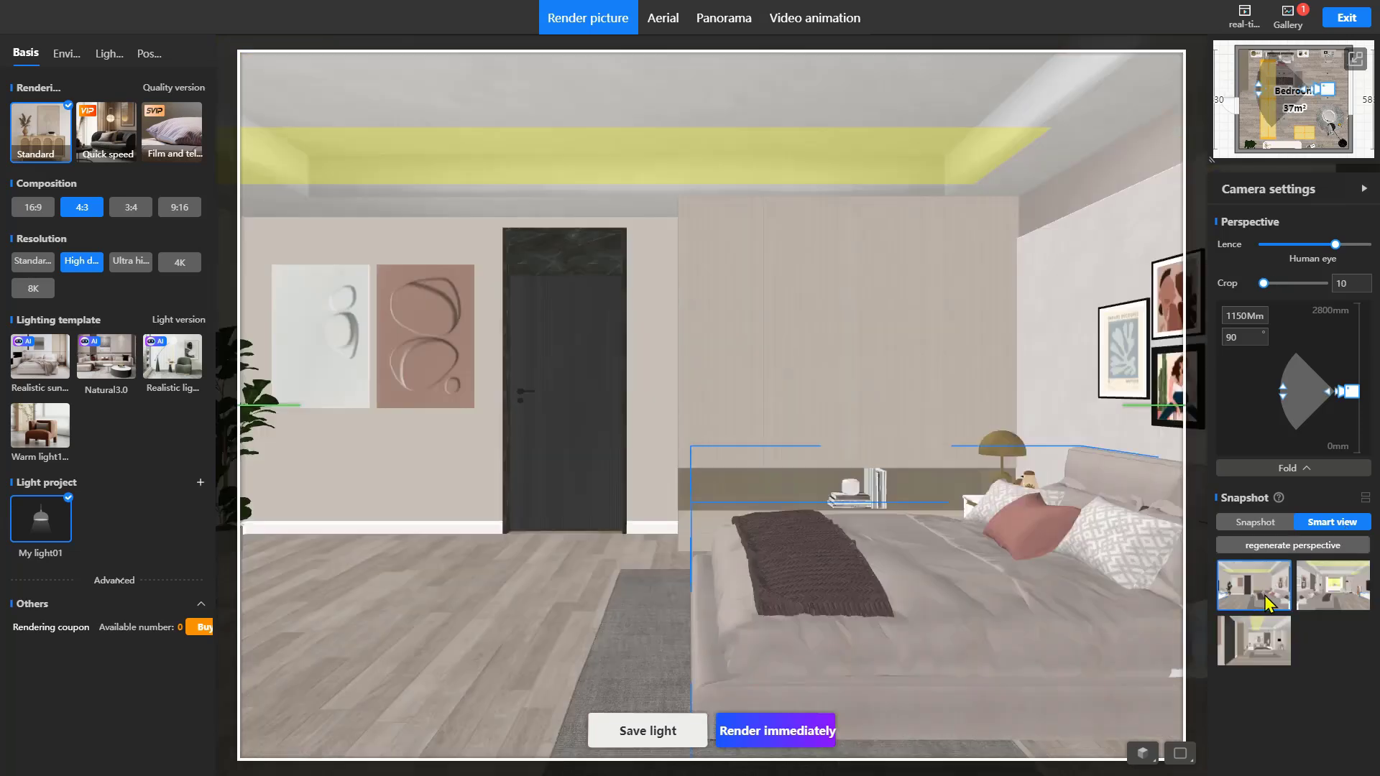
pyautogui.click(1335, 596)
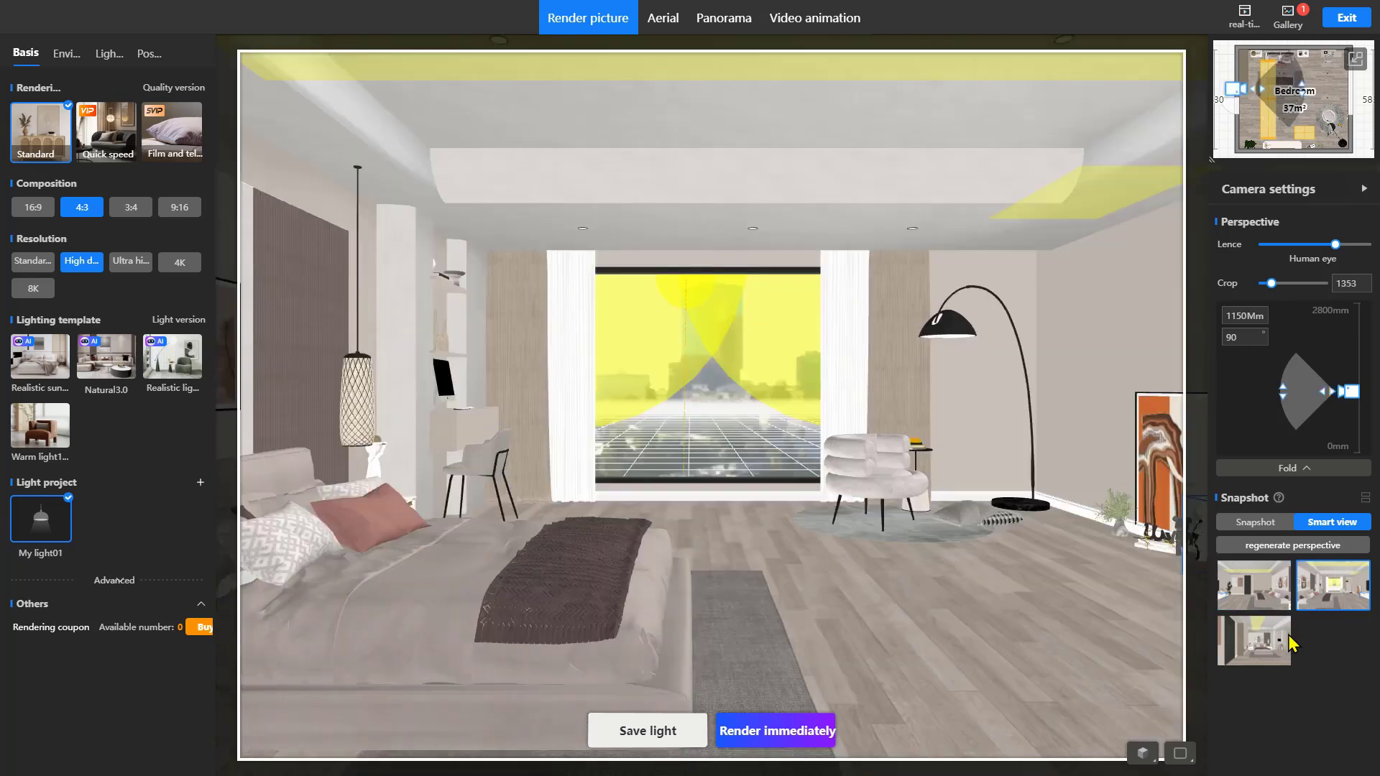
pyautogui.click(1283, 644)
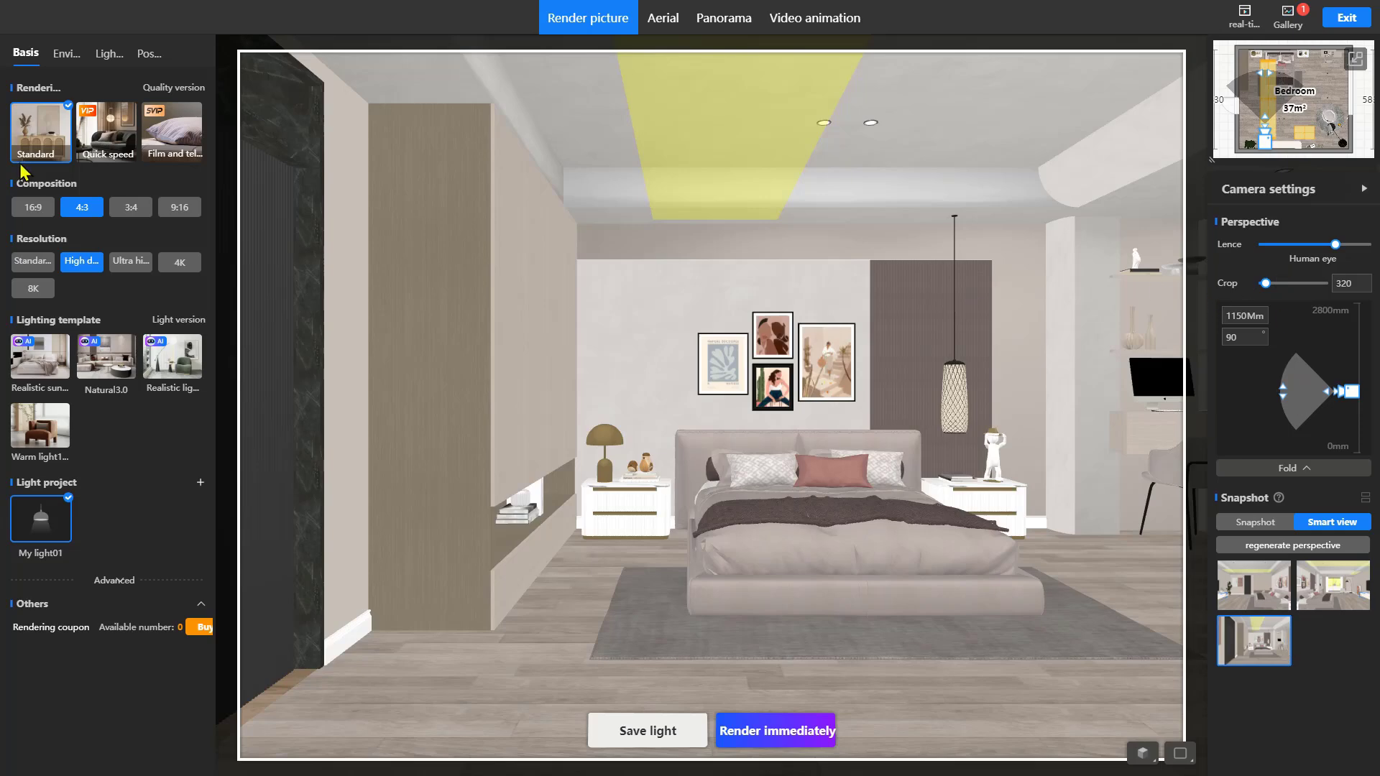
# Compare the 4:3, 3:4 and 9:16 compositions with 16:9, and set the composition to 16:9
pyautogui.click(36, 208)
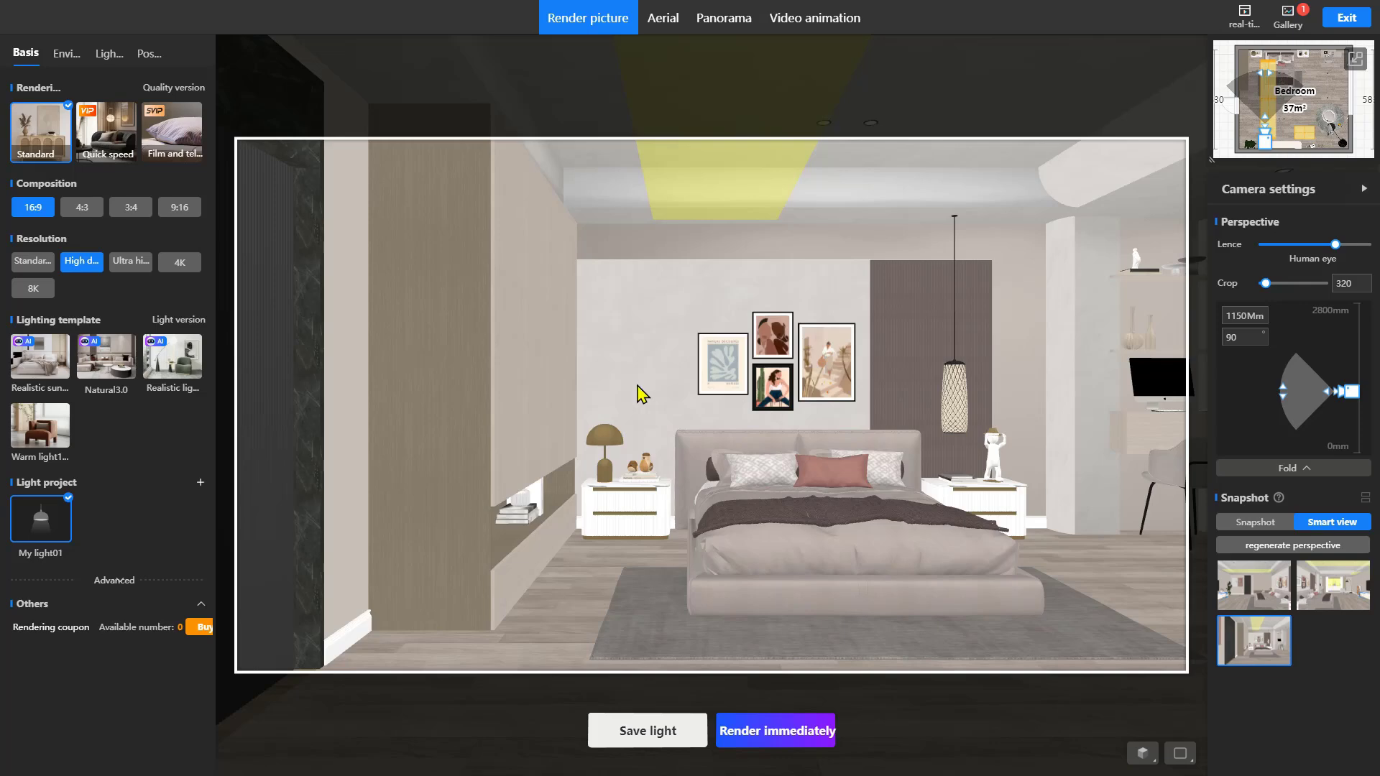
pyautogui.click(74, 214)
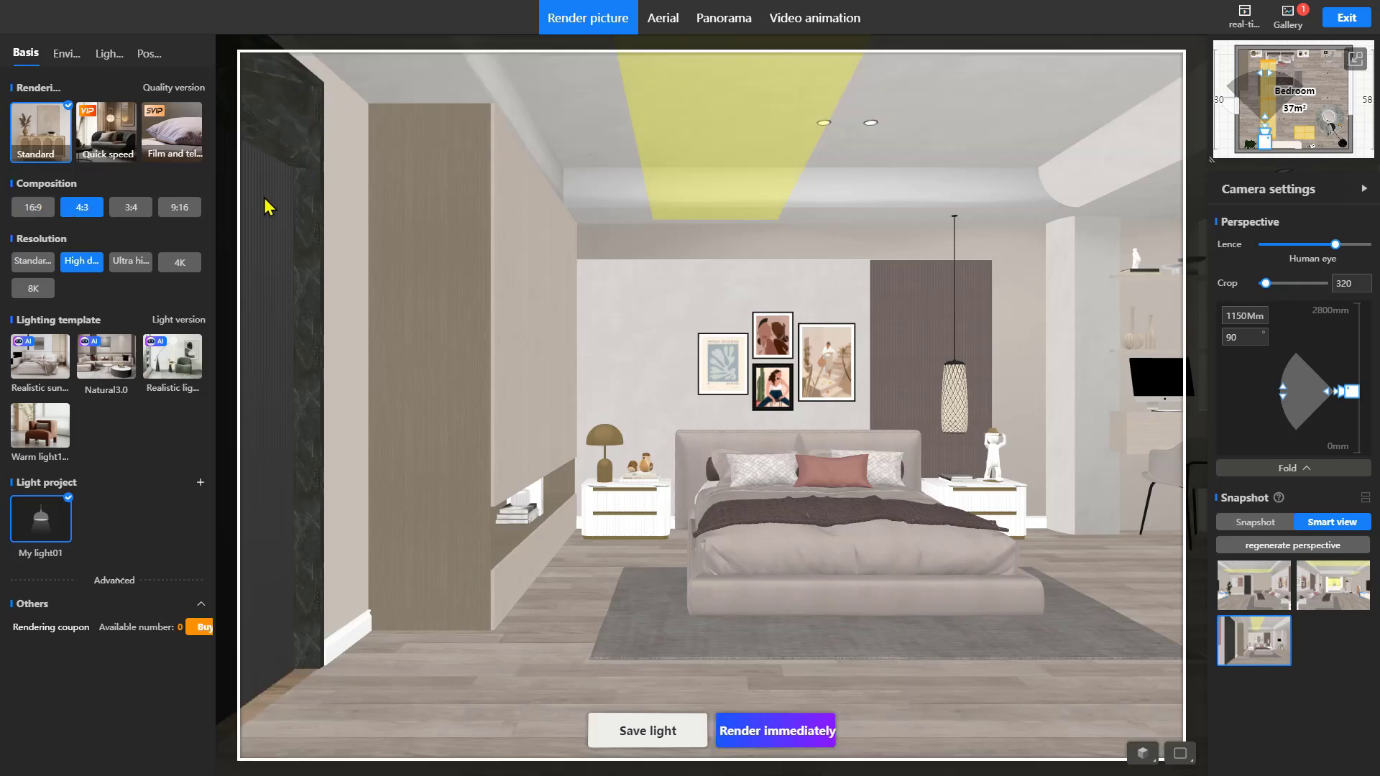
pyautogui.click(135, 209)
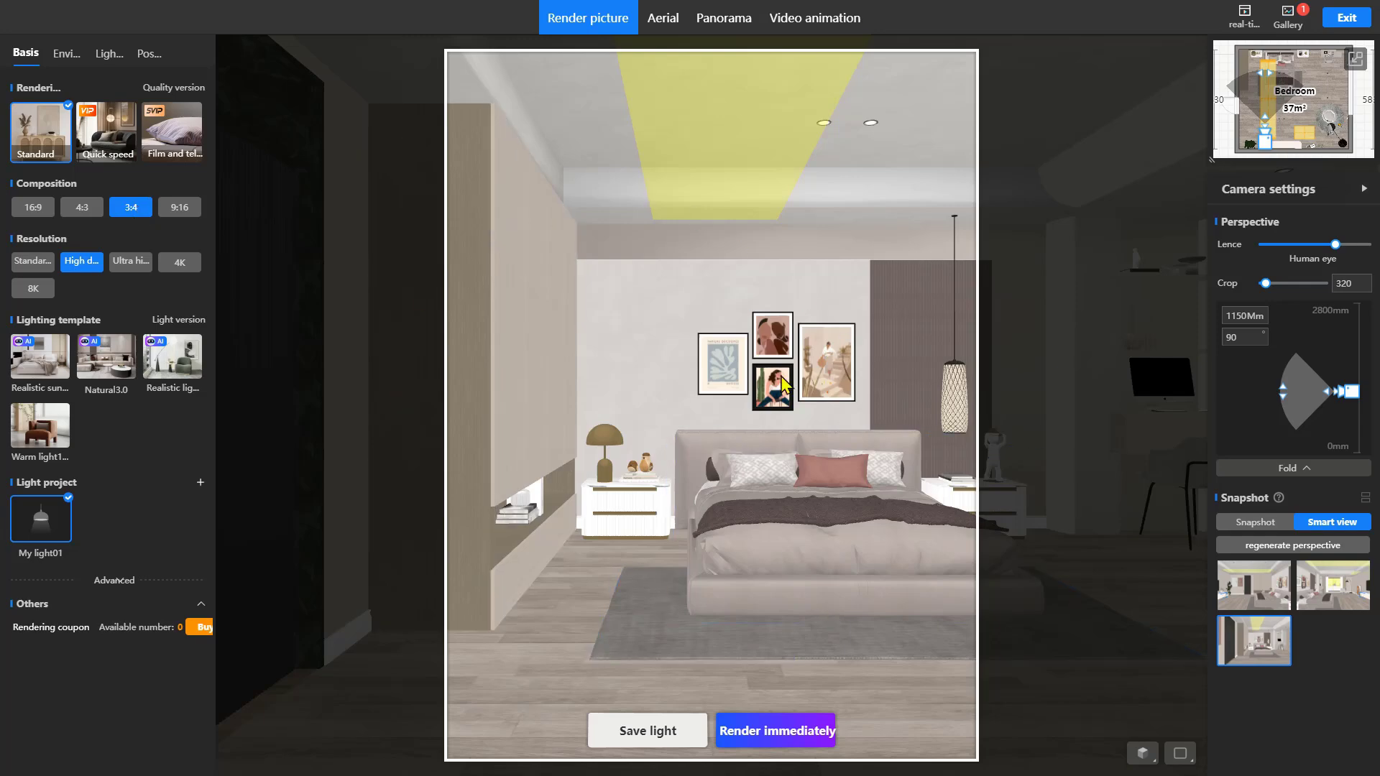
pyautogui.click(188, 216)
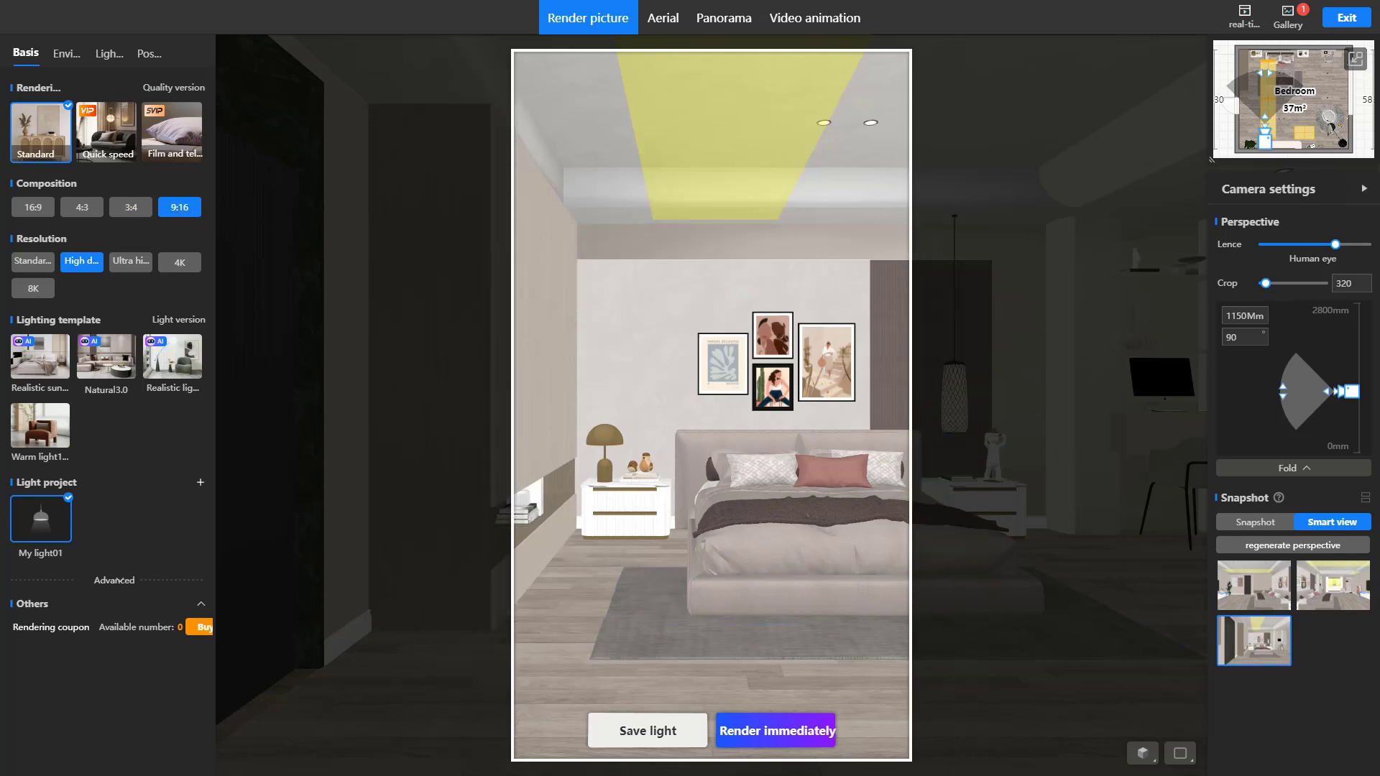
pyautogui.click(19, 210)
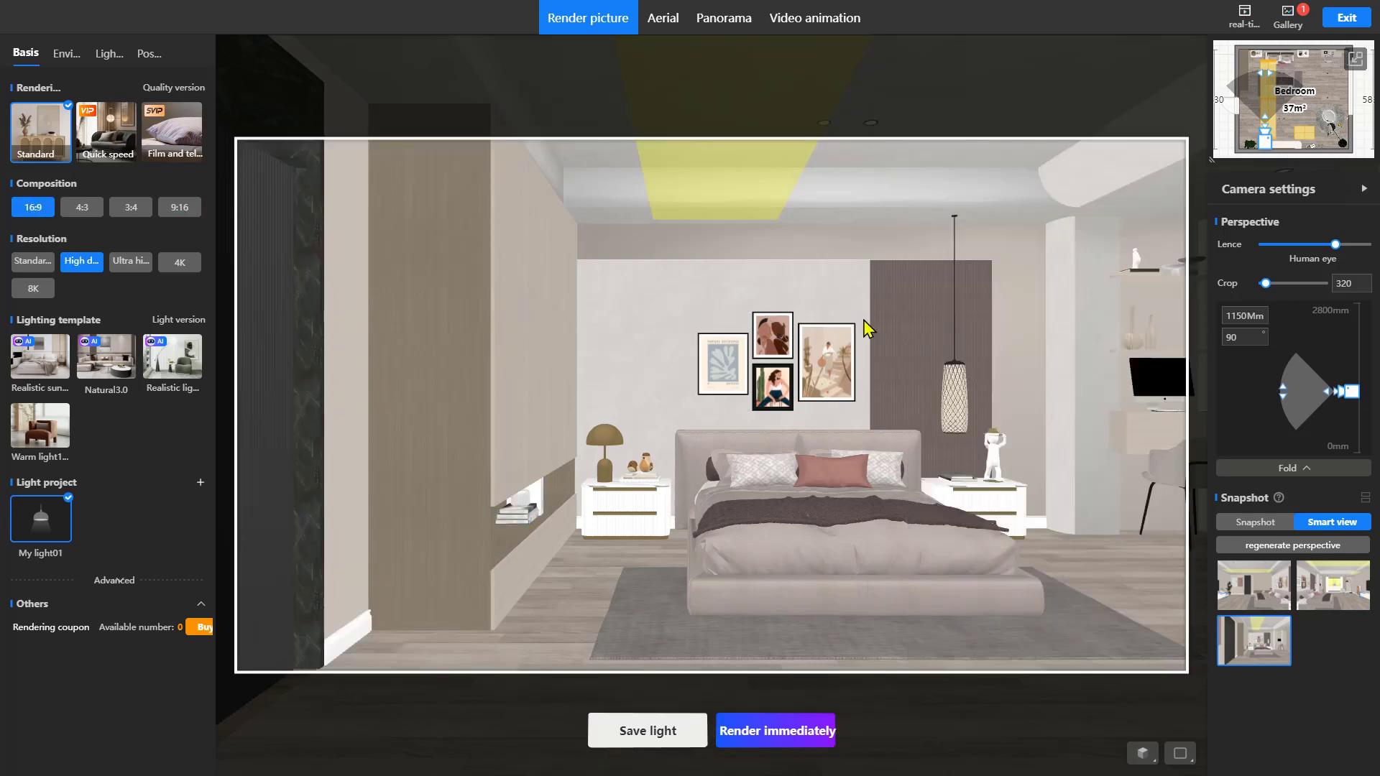
# Shift the camera sideways toward the desk so the bed sits near the middle of the frame
pyautogui.press('d')
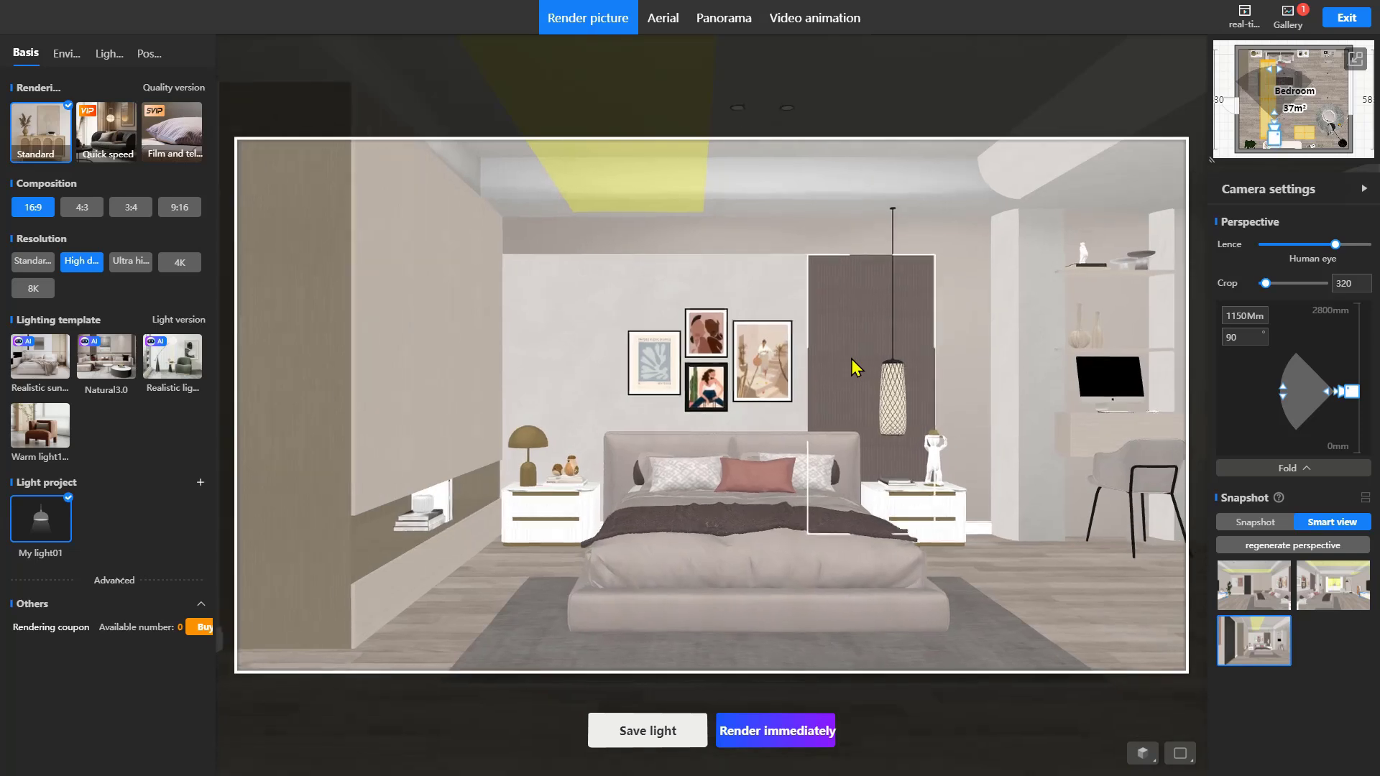
pyautogui.press('d')
pyautogui.press('a')
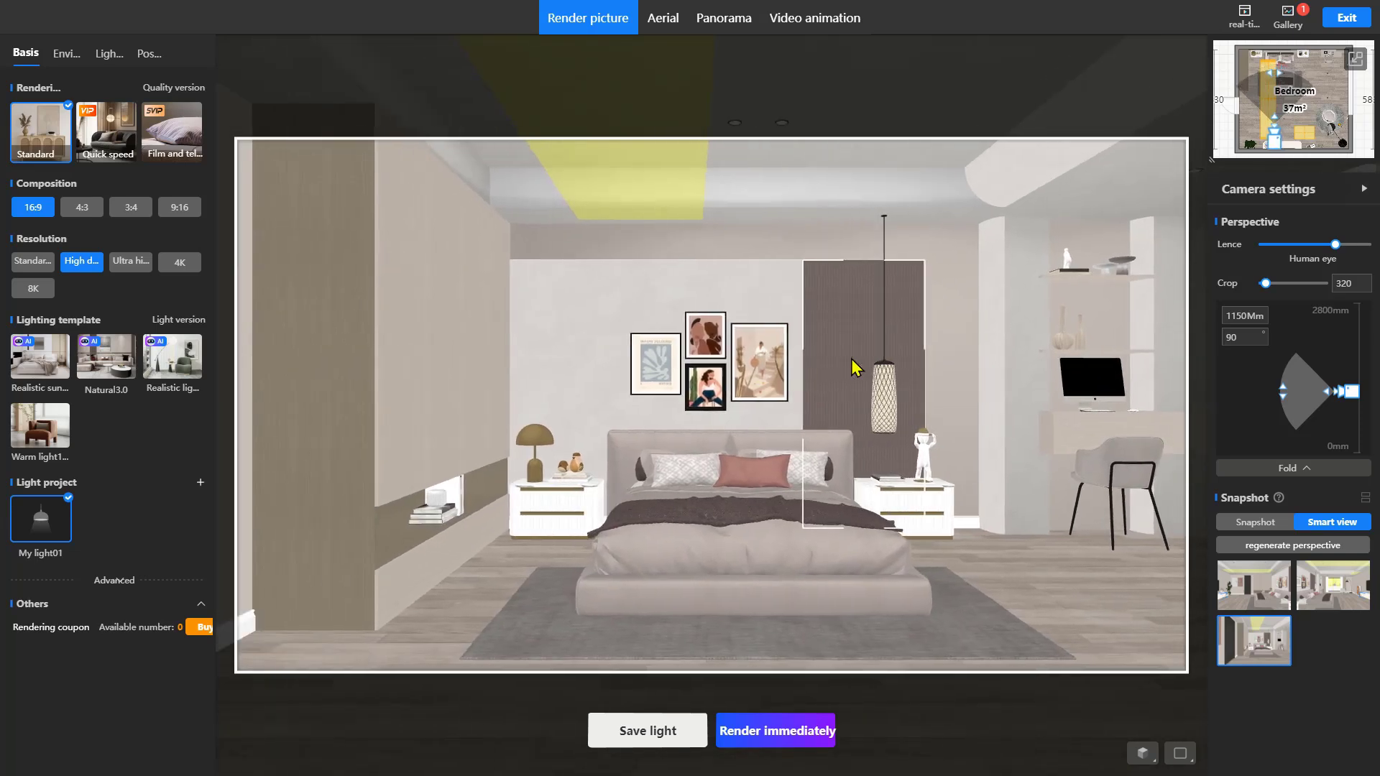
pyautogui.press('d')
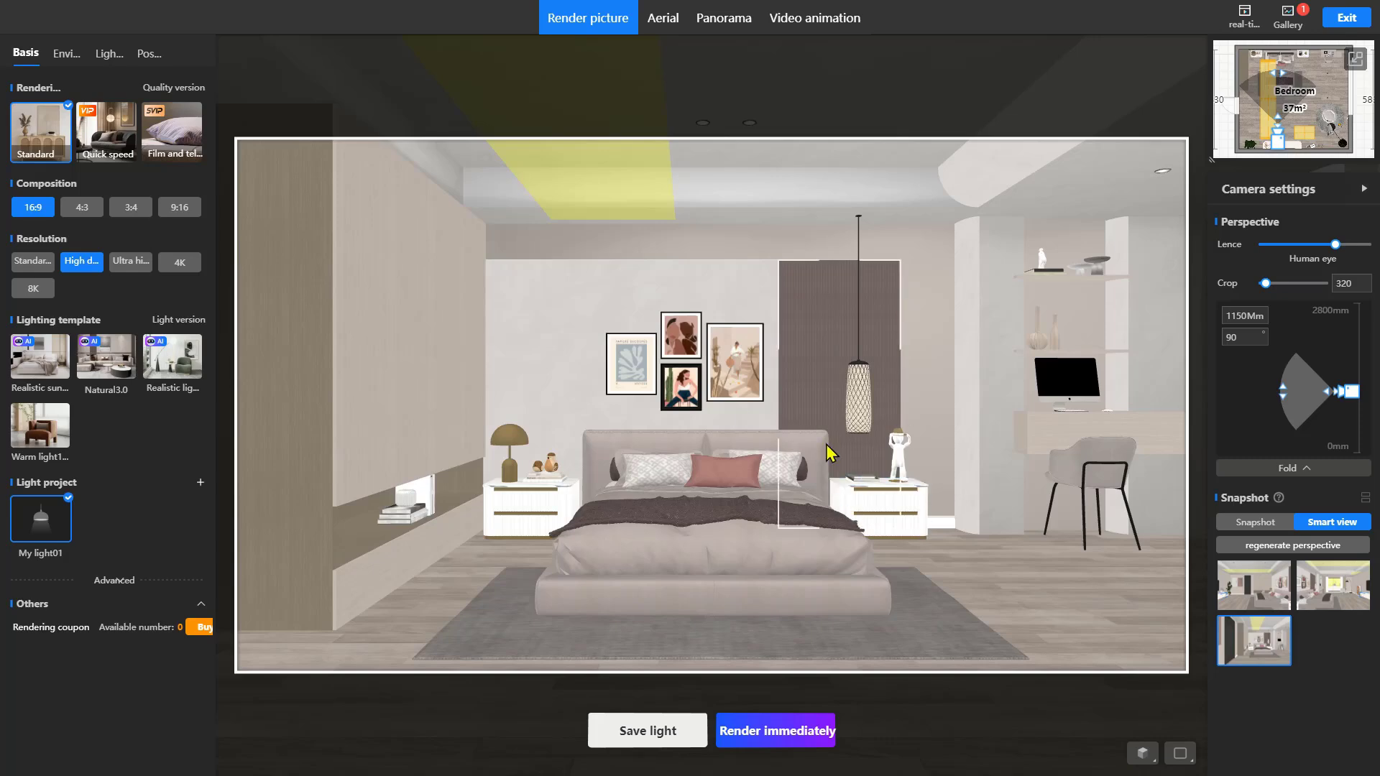
pyautogui.click(813, 487)
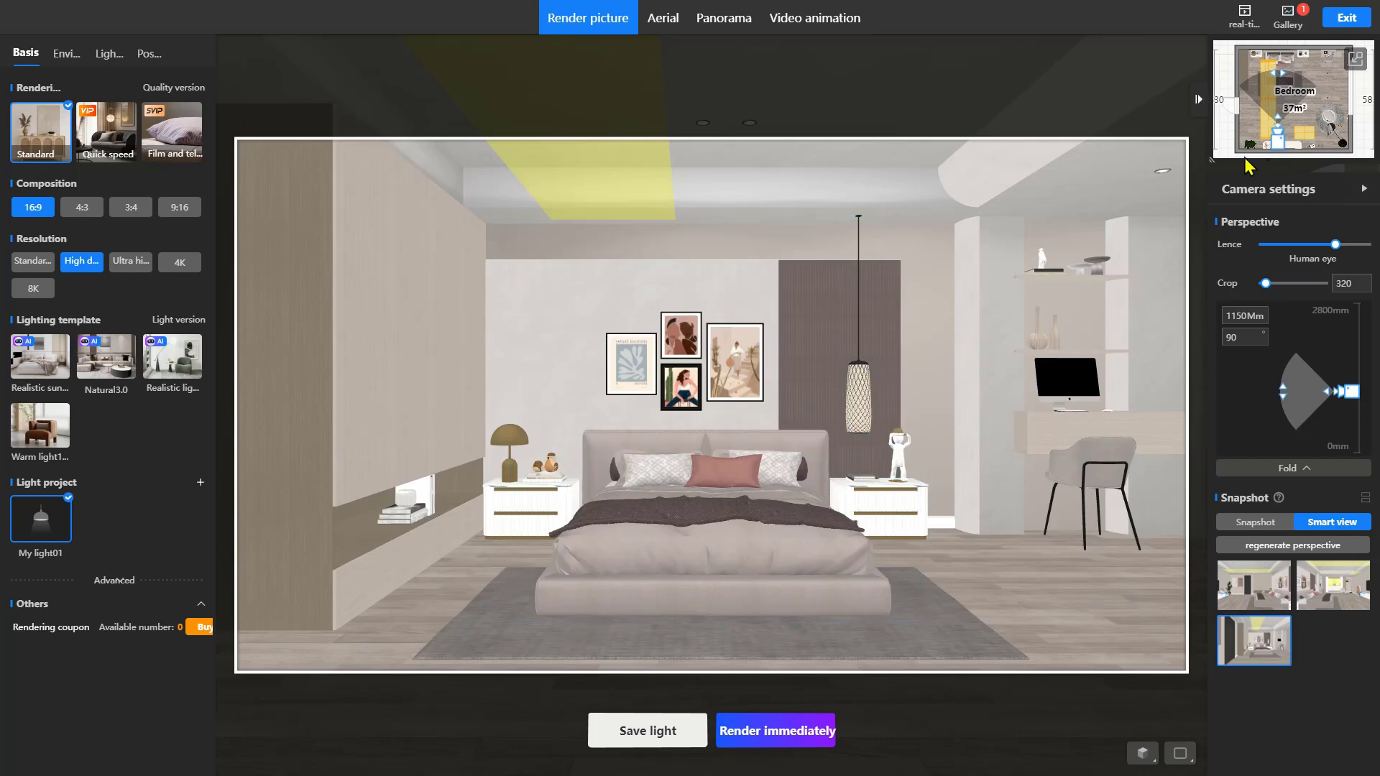
# Move the camera back from the bed past the wall and set the crop to 1650
pyautogui.moveTo(1277, 140)
pyautogui.mouseDown()
pyautogui.moveTo(1314, 149)
pyautogui.moveTo(1281, 146)
pyautogui.mouseUp()
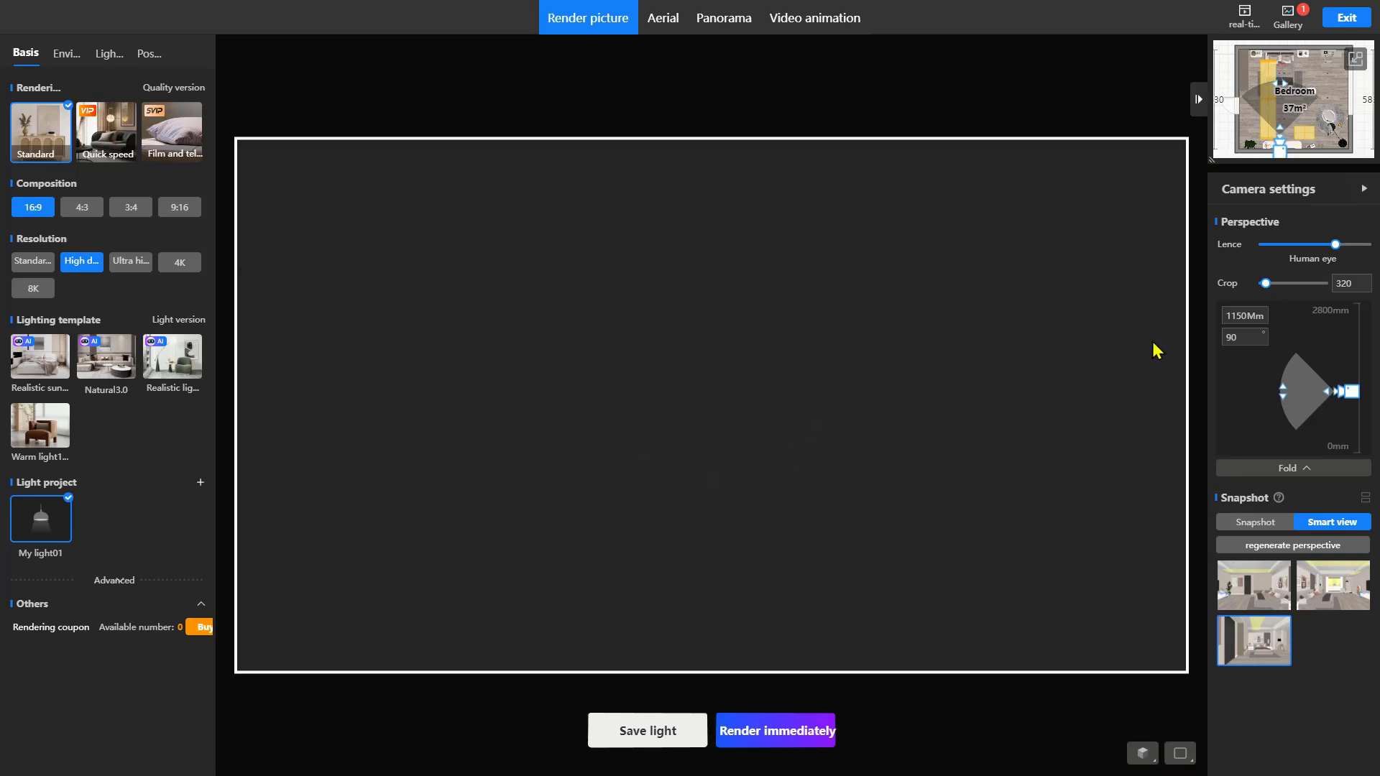
pyautogui.moveTo(1263, 286)
pyautogui.mouseDown()
pyautogui.moveTo(1240, 294)
pyautogui.moveTo(1270, 290)
pyautogui.mouseUp()
pyautogui.scroll(-3, 950, 371)
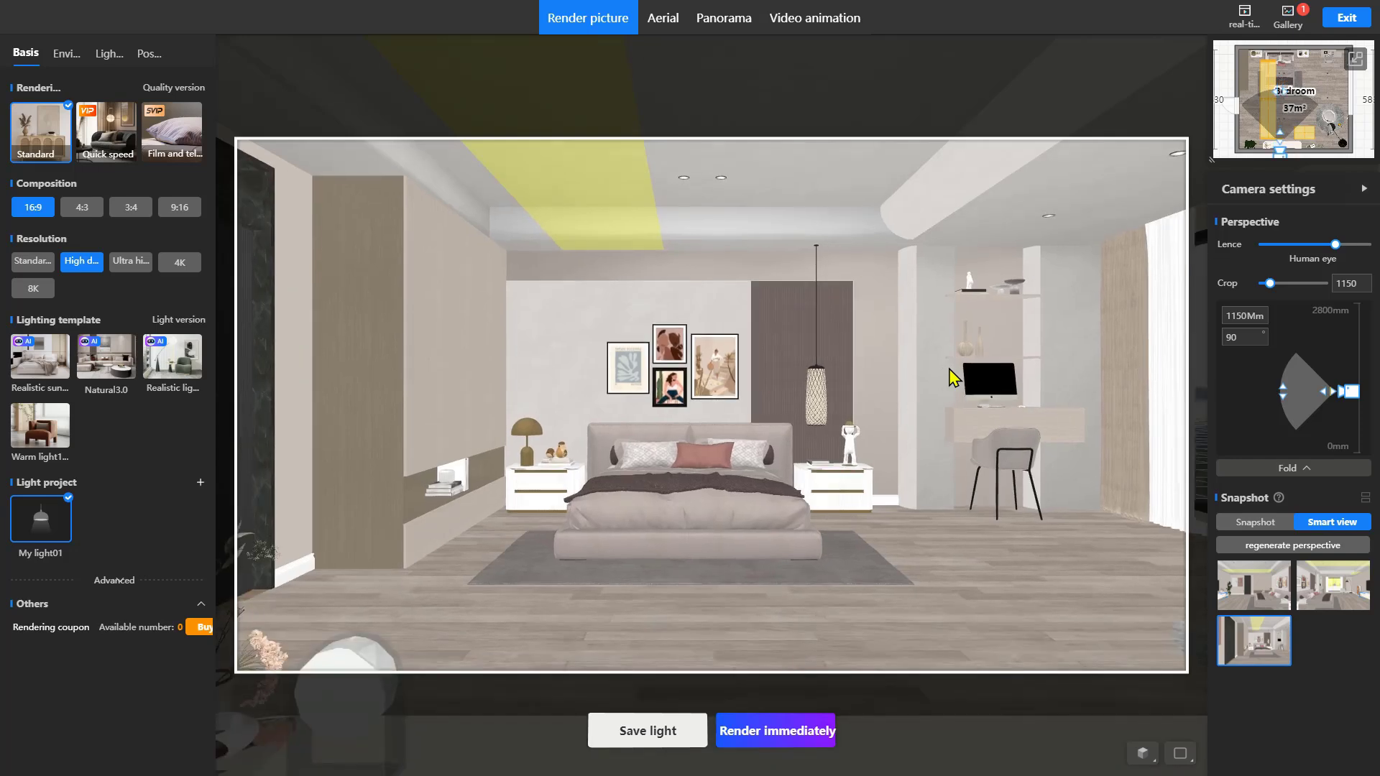
pyautogui.scroll(-2, 950, 372)
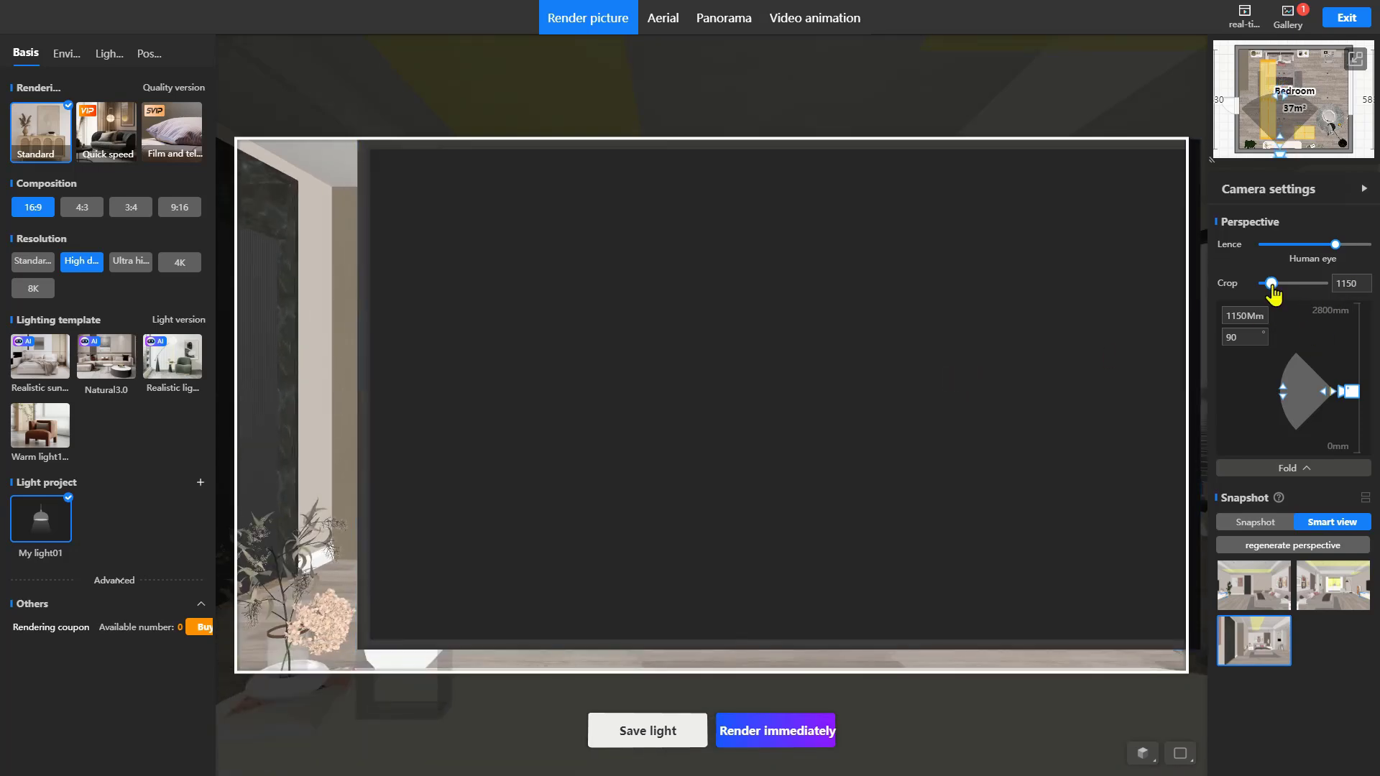
pyautogui.moveTo(1272, 293); pyautogui.dragTo(1276, 293)
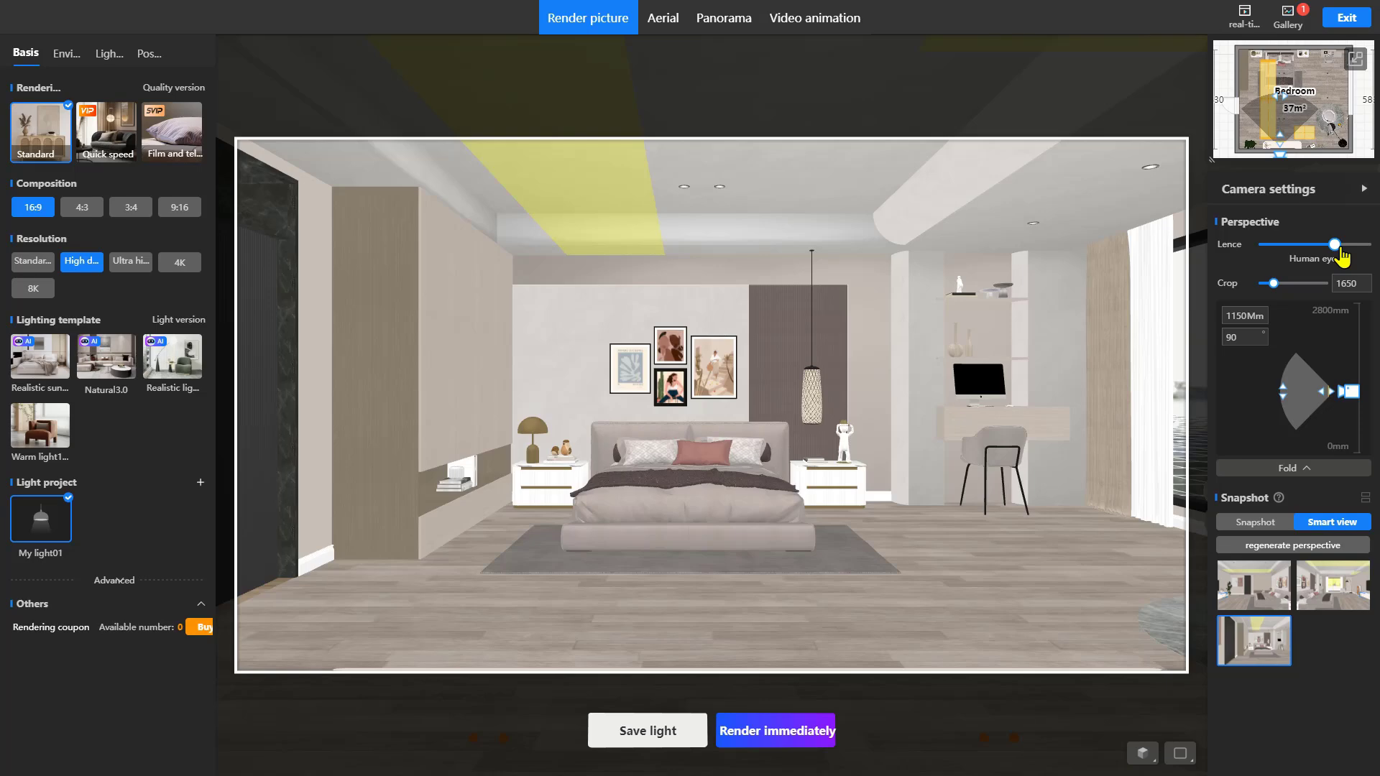
# Try the lens at its widest setting and return it to about the Human eye range
pyautogui.moveTo(1341, 253); pyautogui.dragTo(1353, 254)
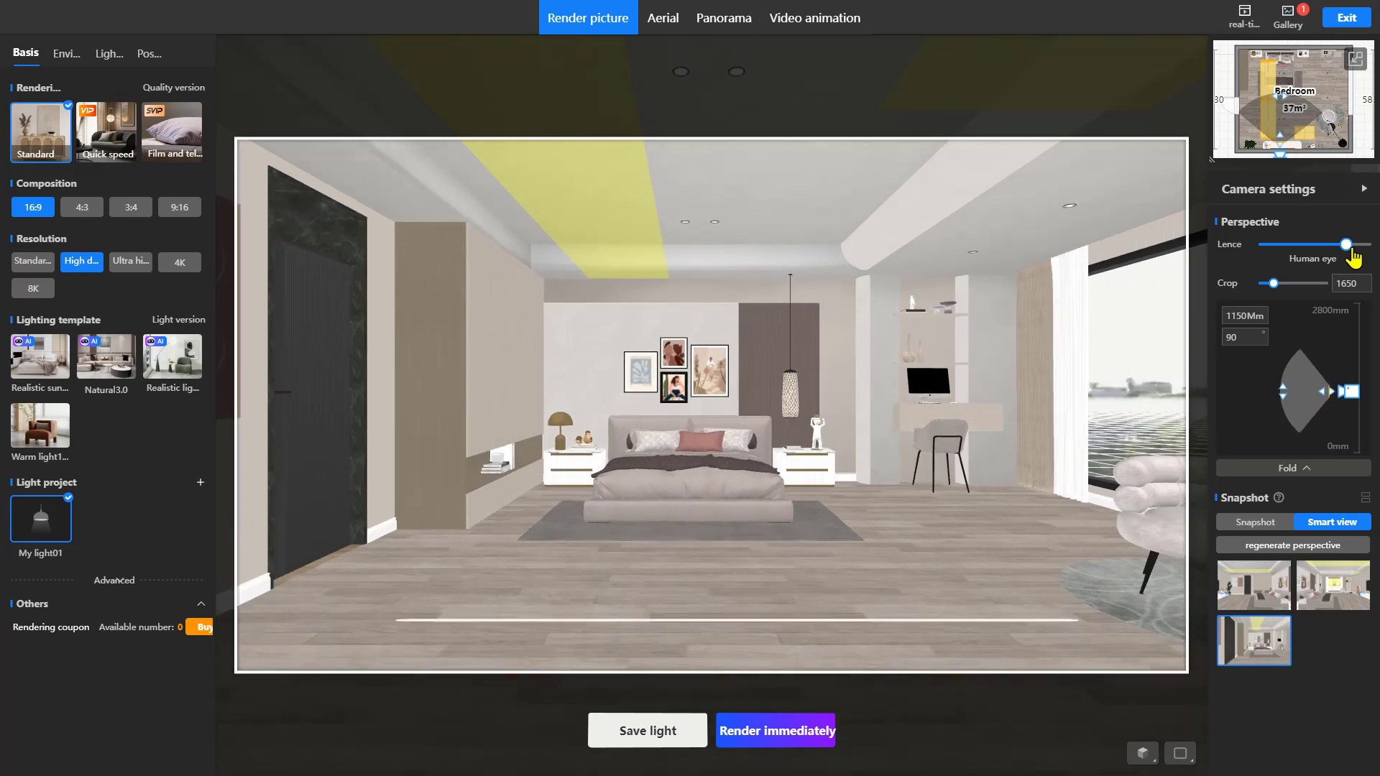
pyautogui.moveTo(1354, 257); pyautogui.dragTo(1375, 260)
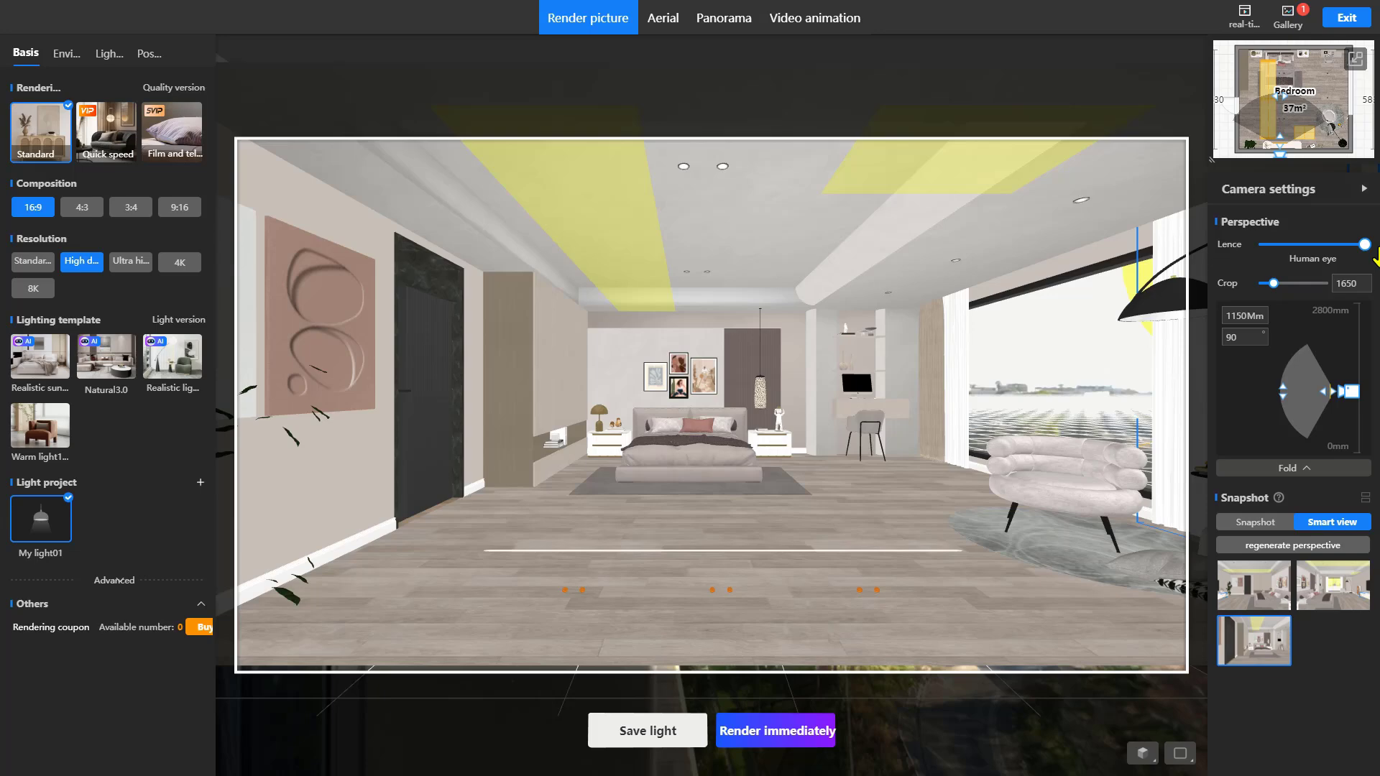
pyautogui.moveTo(1375, 260); pyautogui.dragTo(1341, 256)
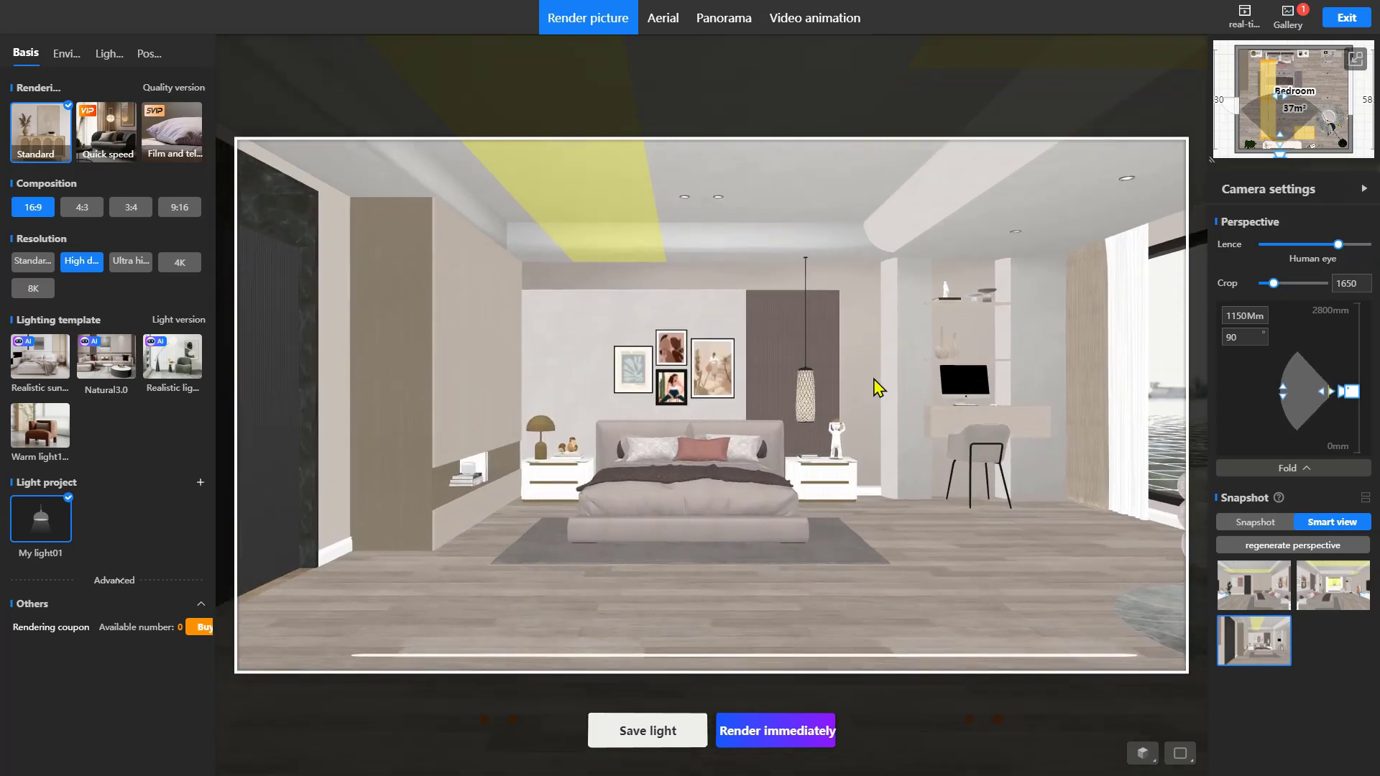
# Move the camera closer to the bed and save the adjusted view as a new snapshot
pyautogui.scroll(5, 902, 408)
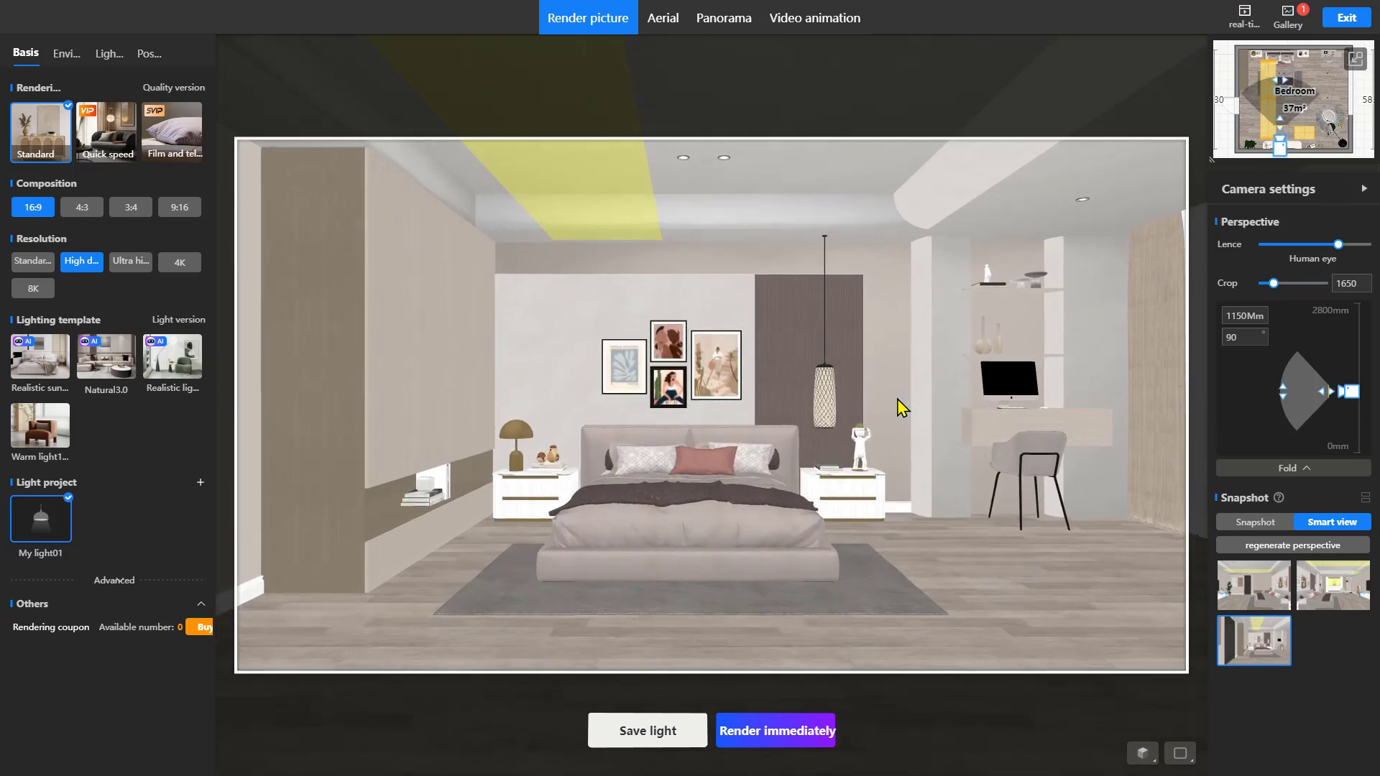
pyautogui.scroll(1, 902, 408)
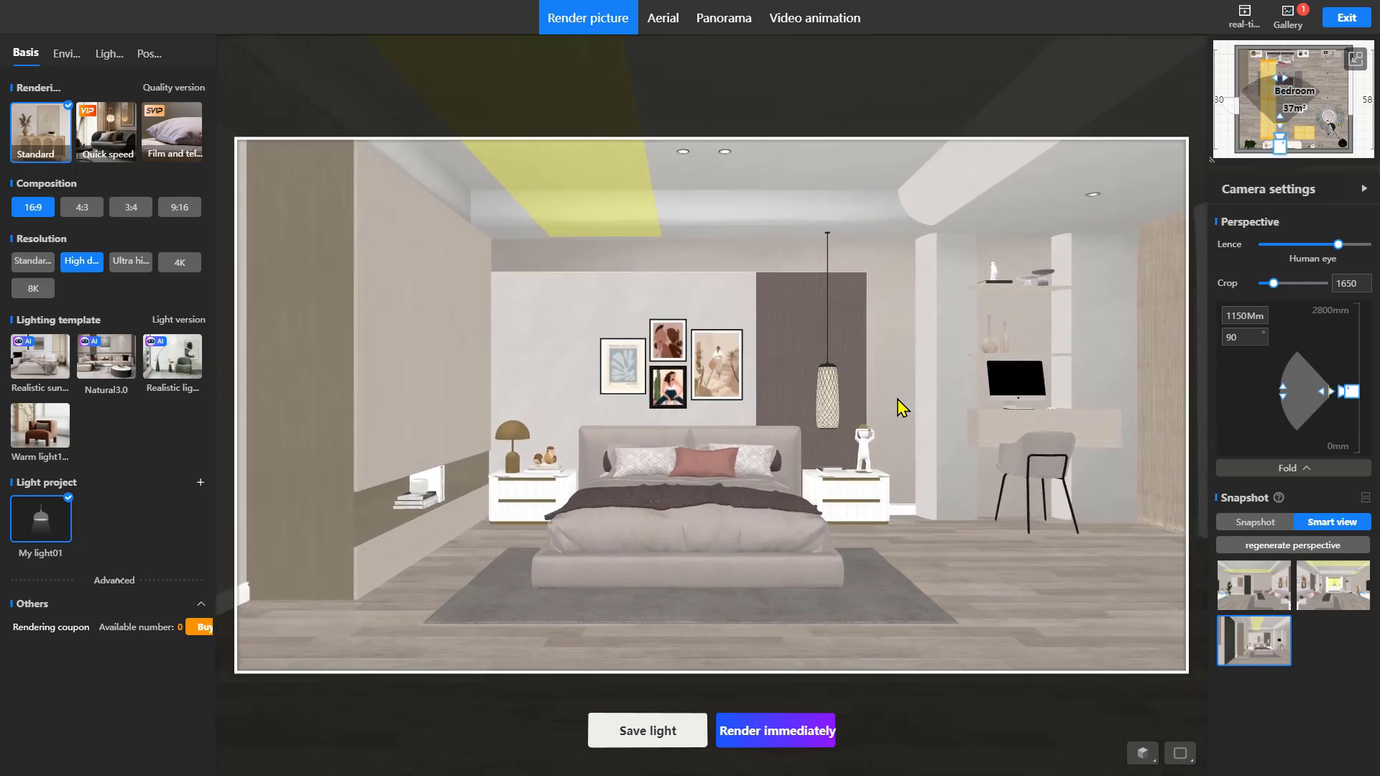
pyautogui.click(1243, 317)
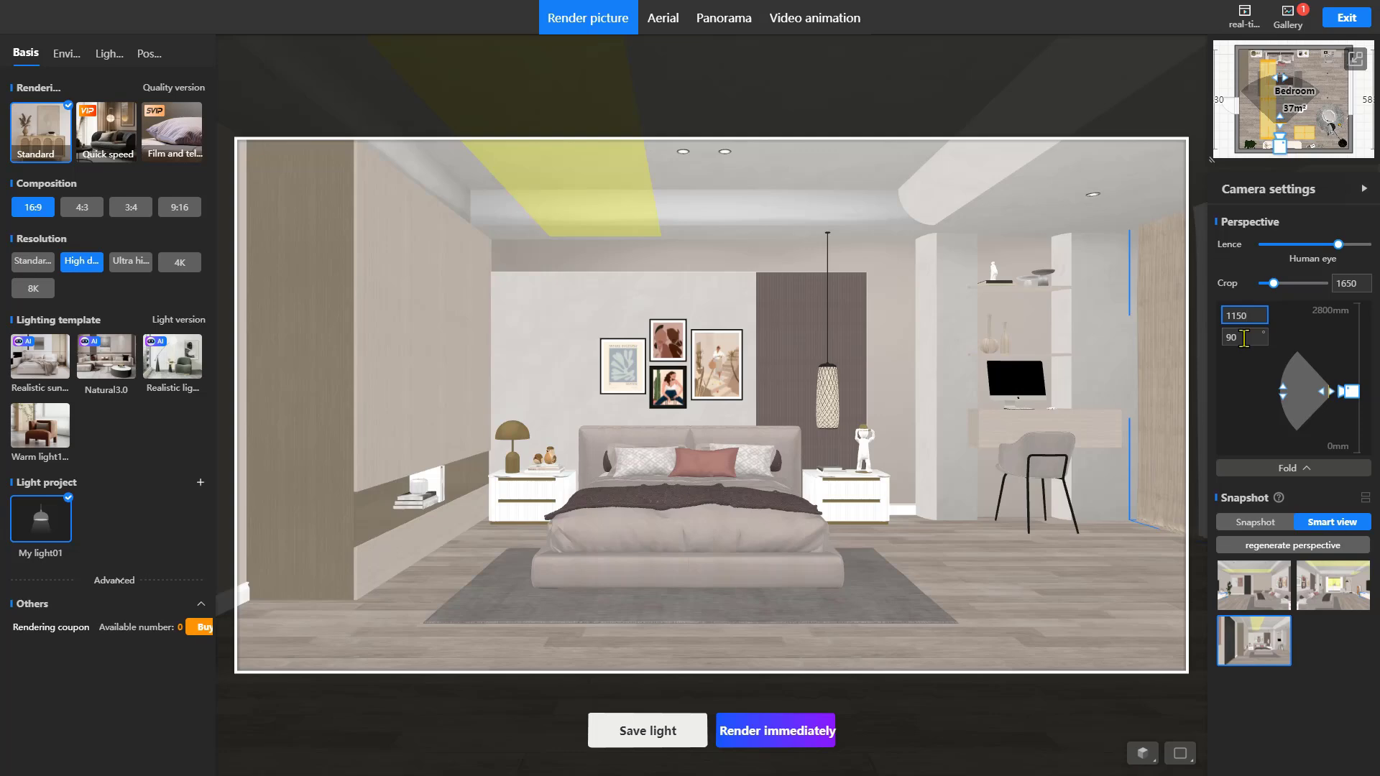
pyautogui.click(1245, 524)
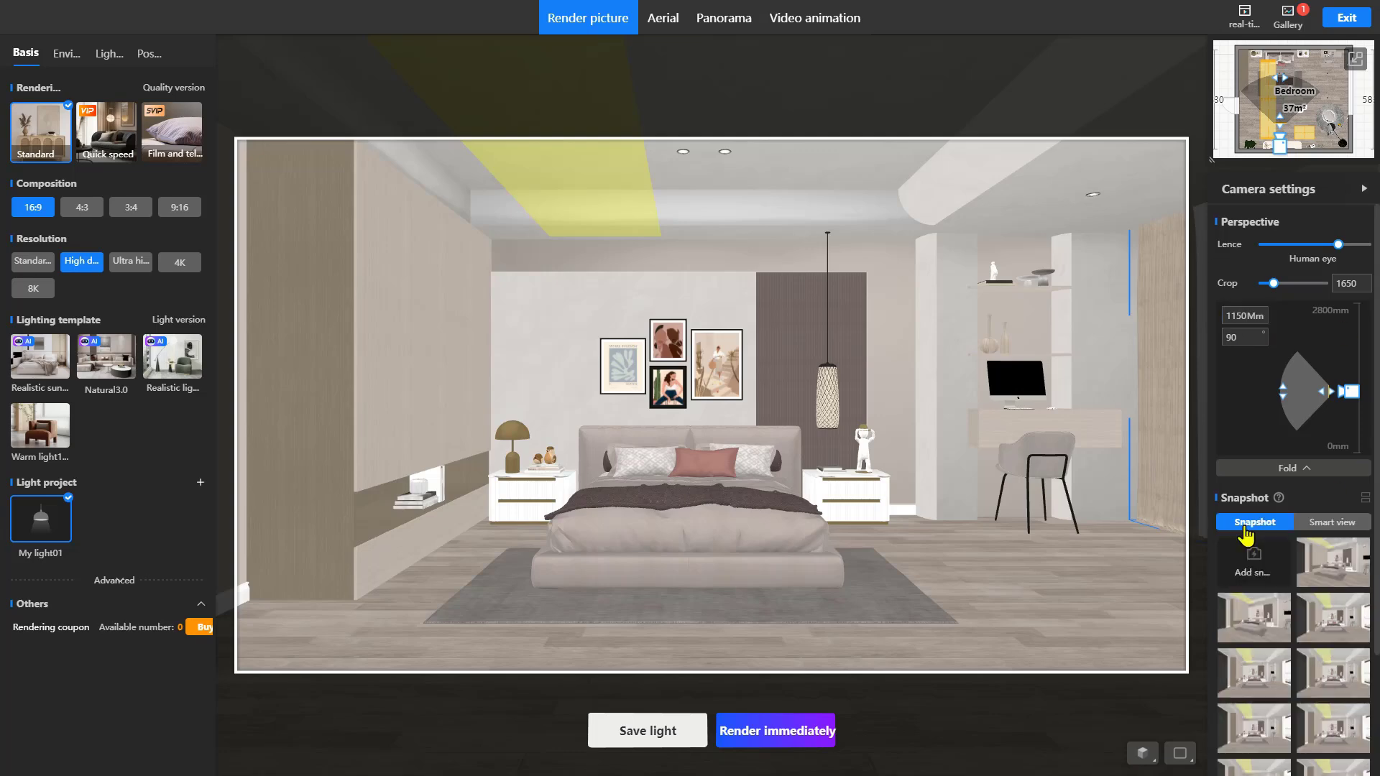
pyautogui.click(1256, 569)
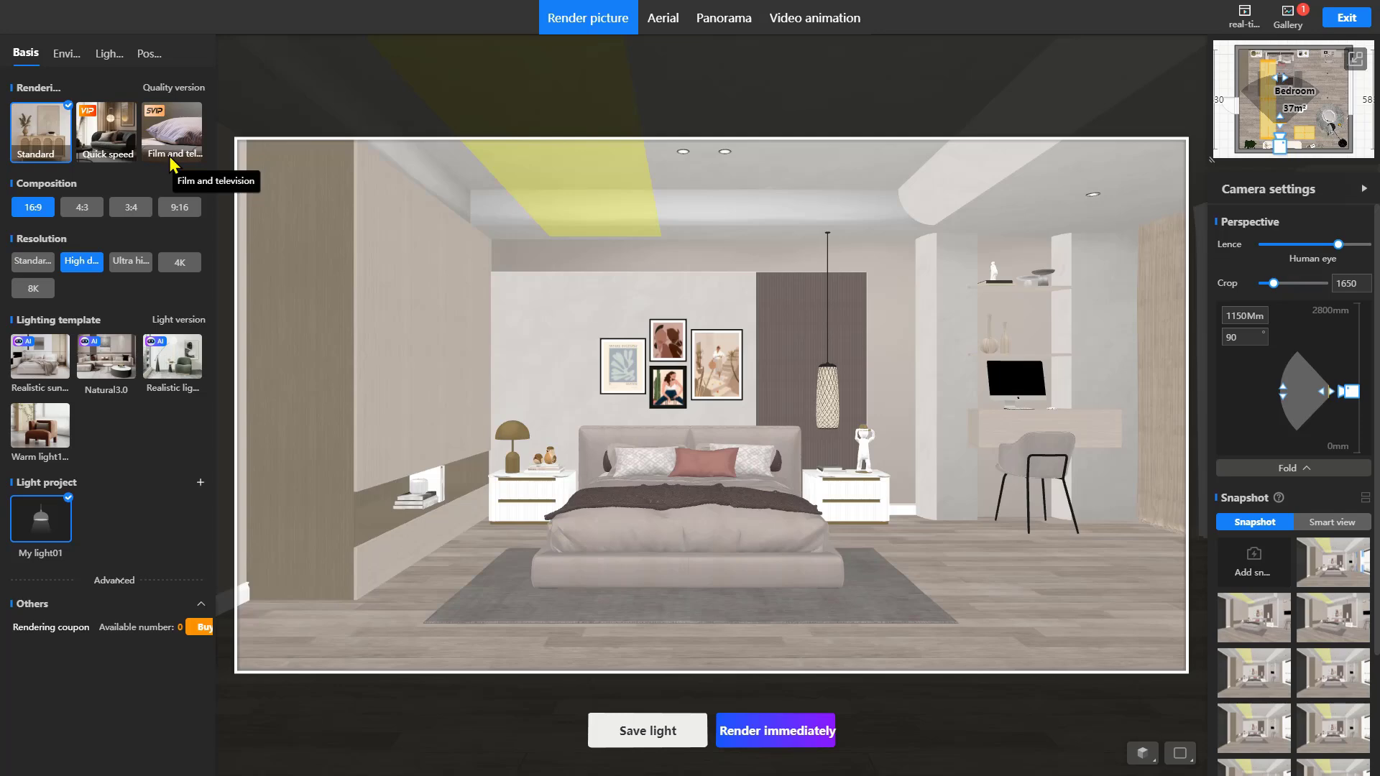
# Try the Quick speed and Film and television rendering modes and 4K resolution, and return to Standard rendering with high-definition resolution
pyautogui.click(111, 136)
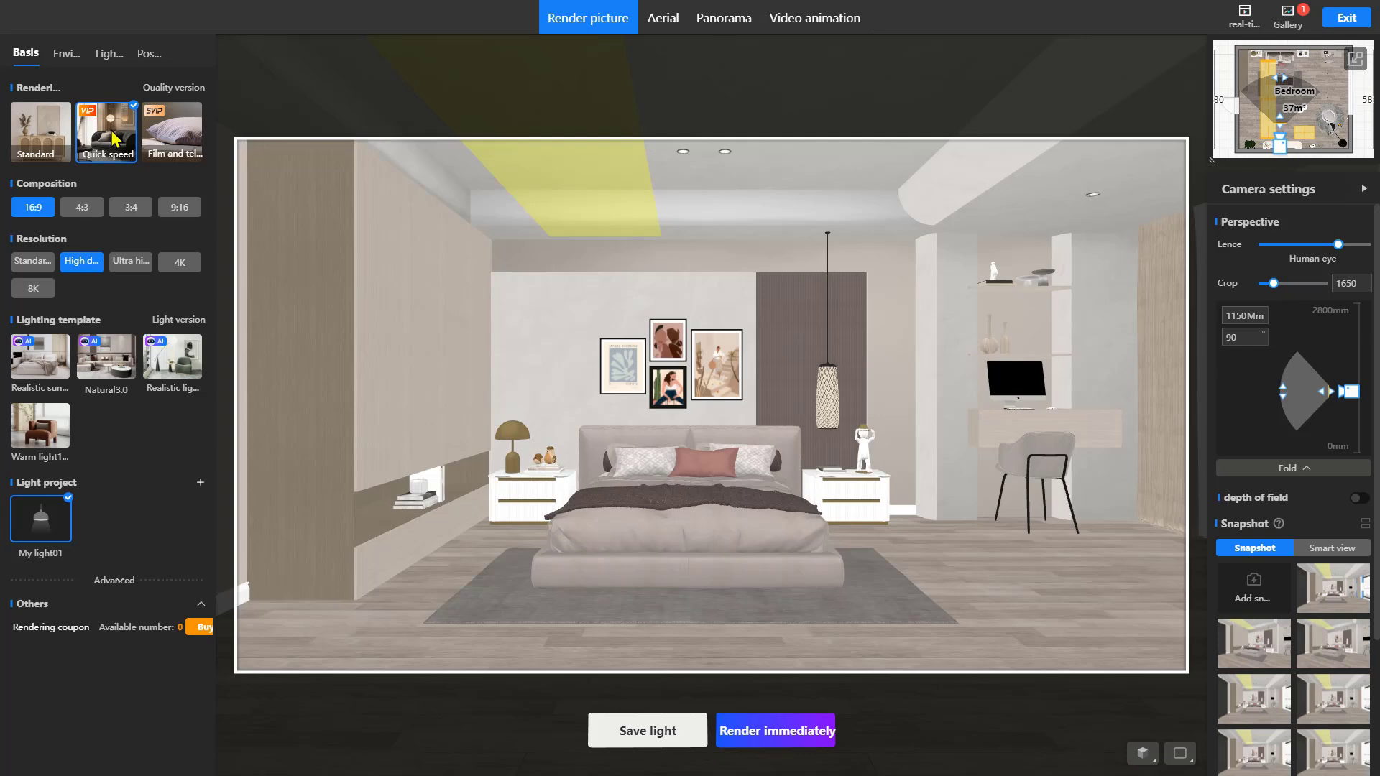
pyautogui.click(168, 143)
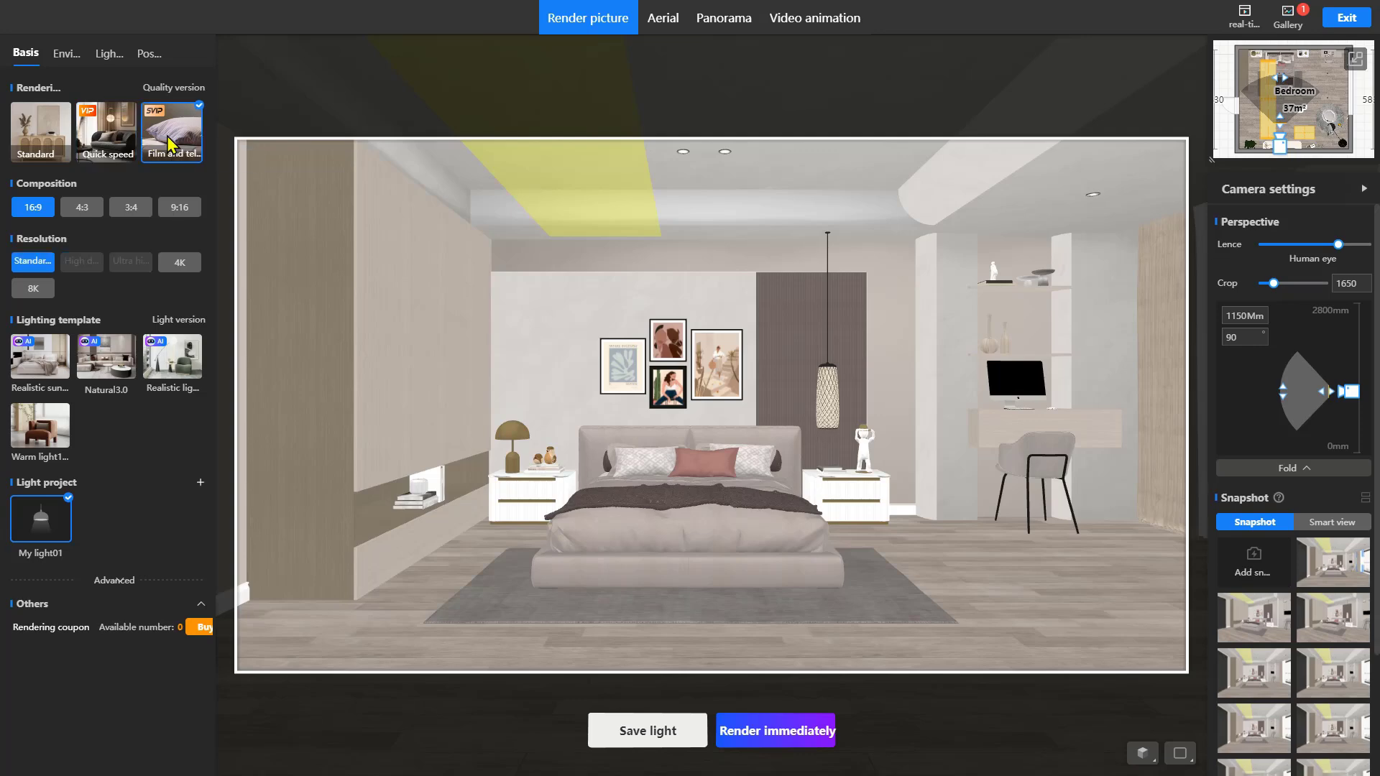
pyautogui.click(49, 143)
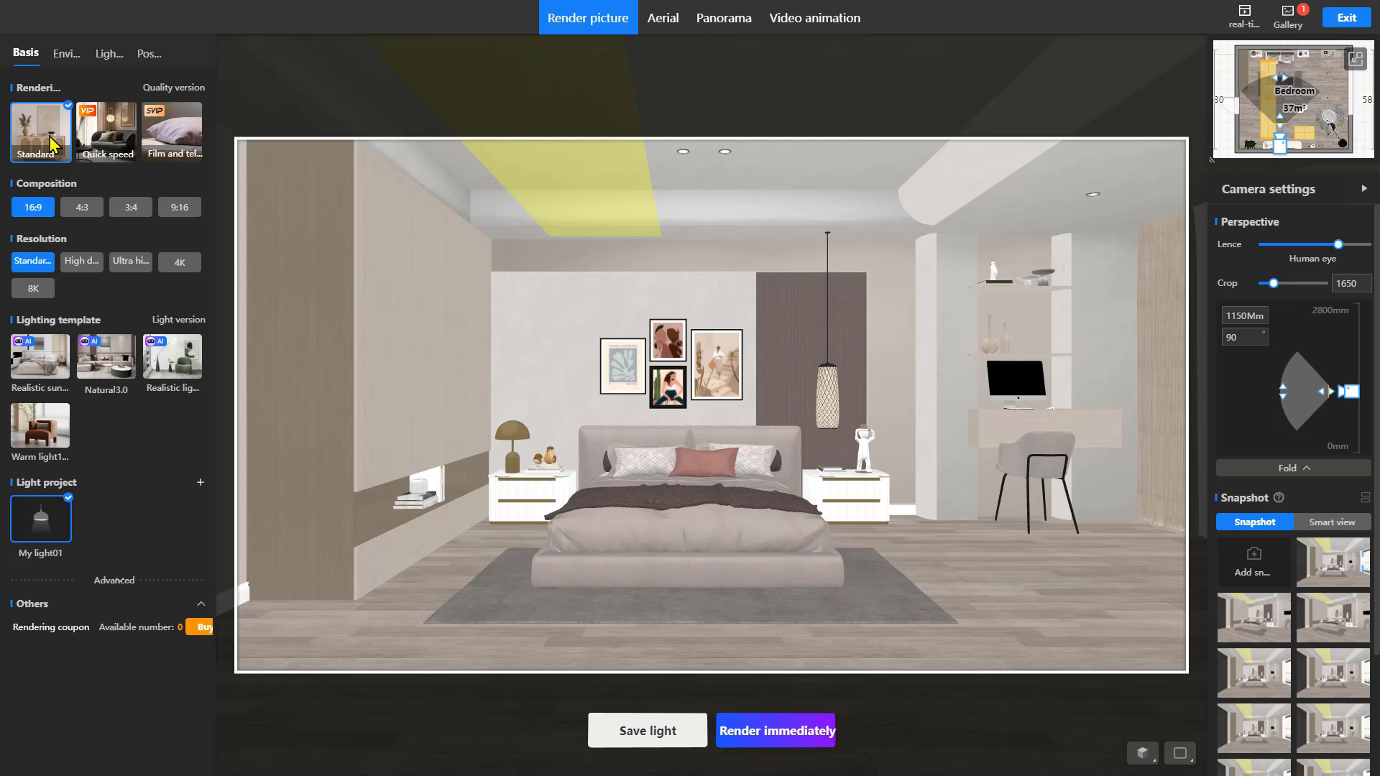
pyautogui.click(177, 133)
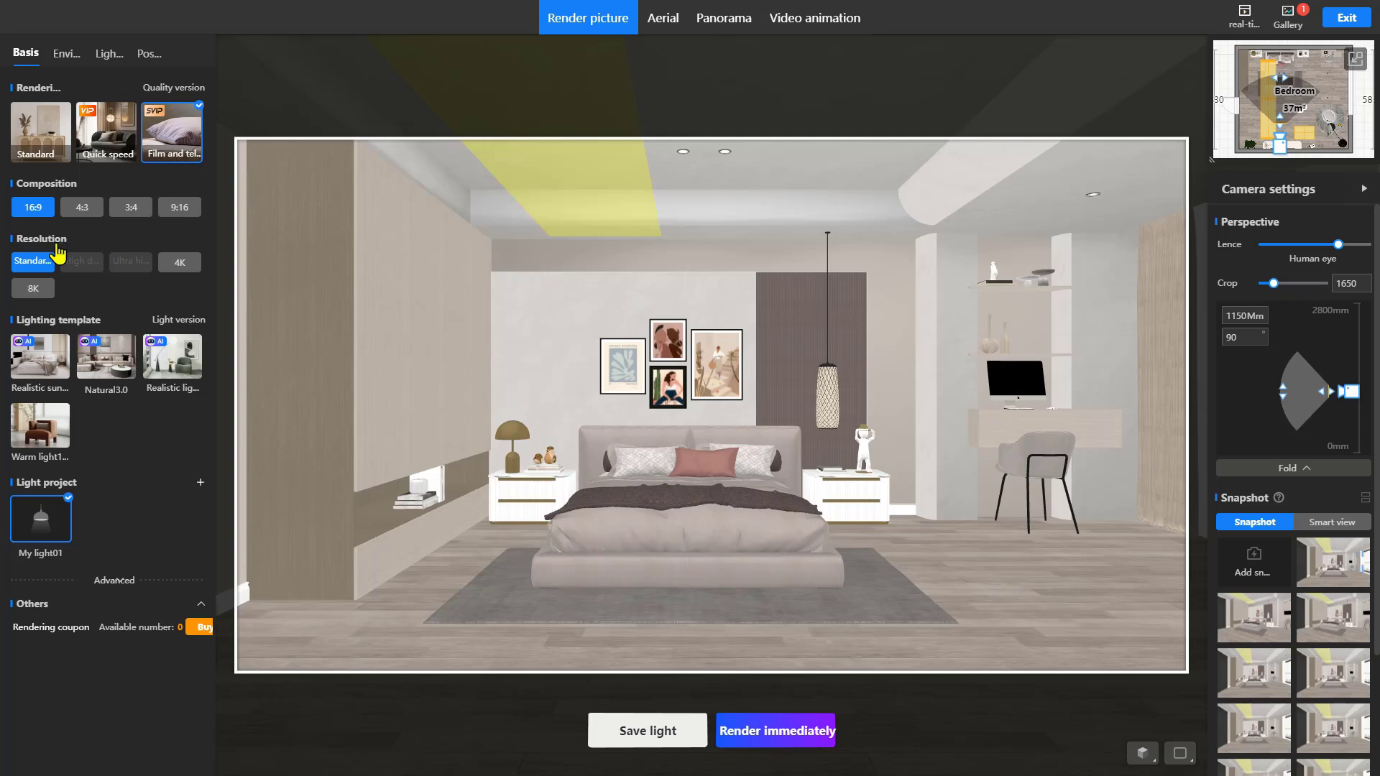
pyautogui.click(174, 265)
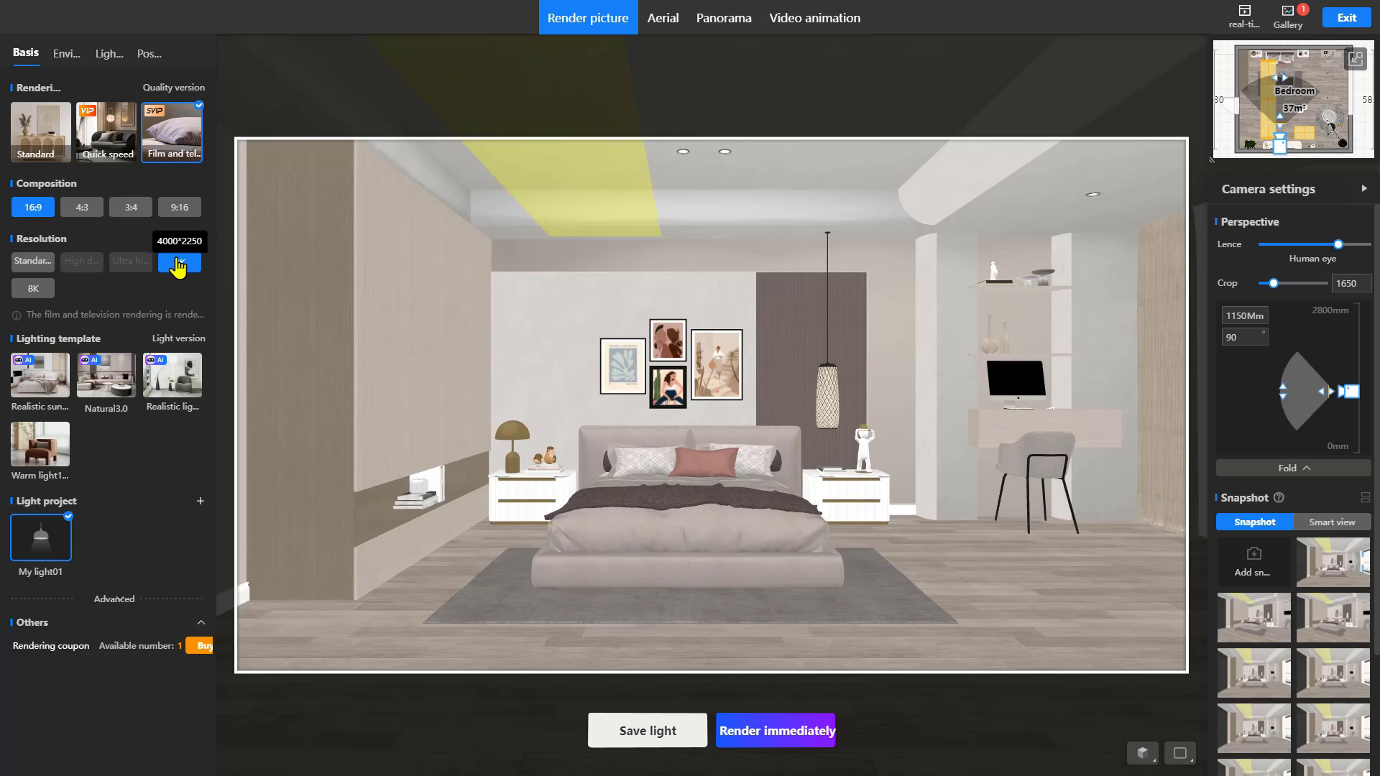
pyautogui.click(41, 126)
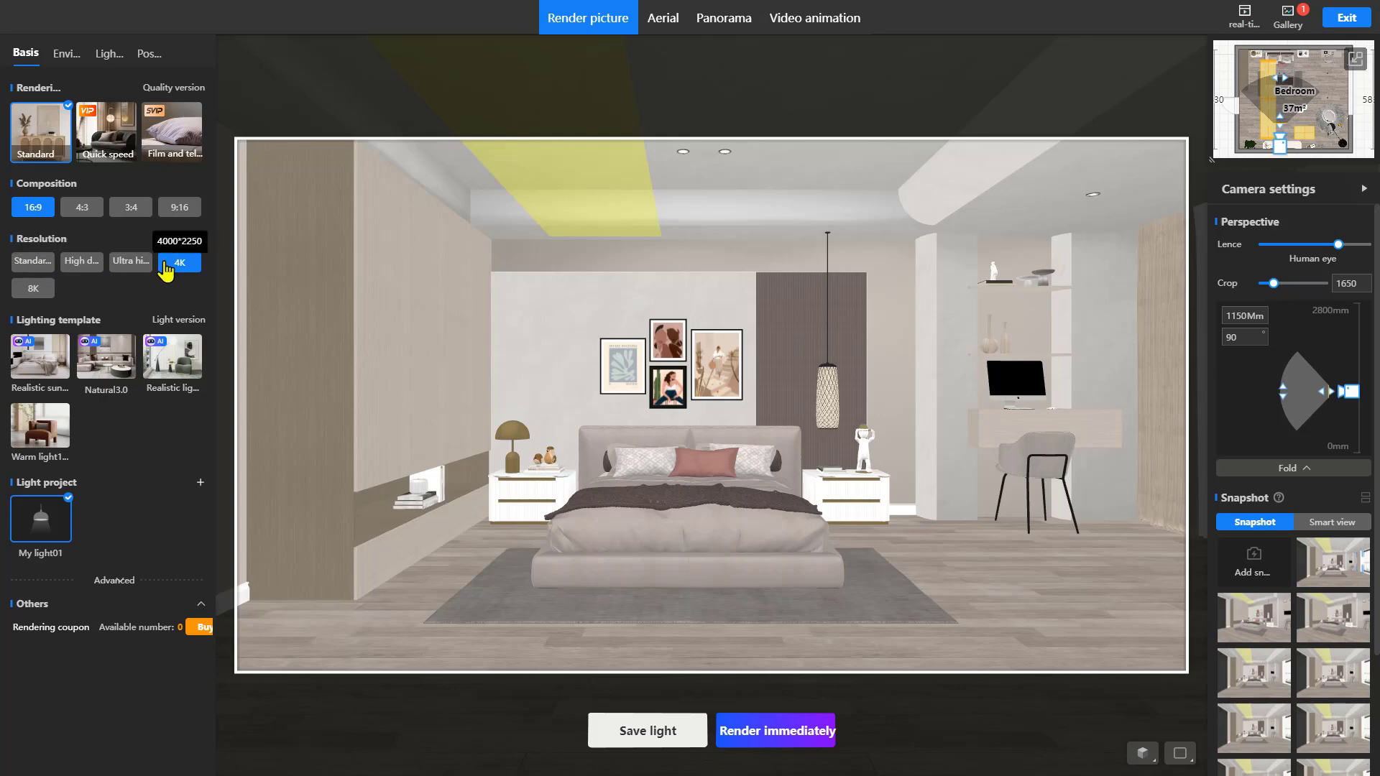
pyautogui.click(89, 264)
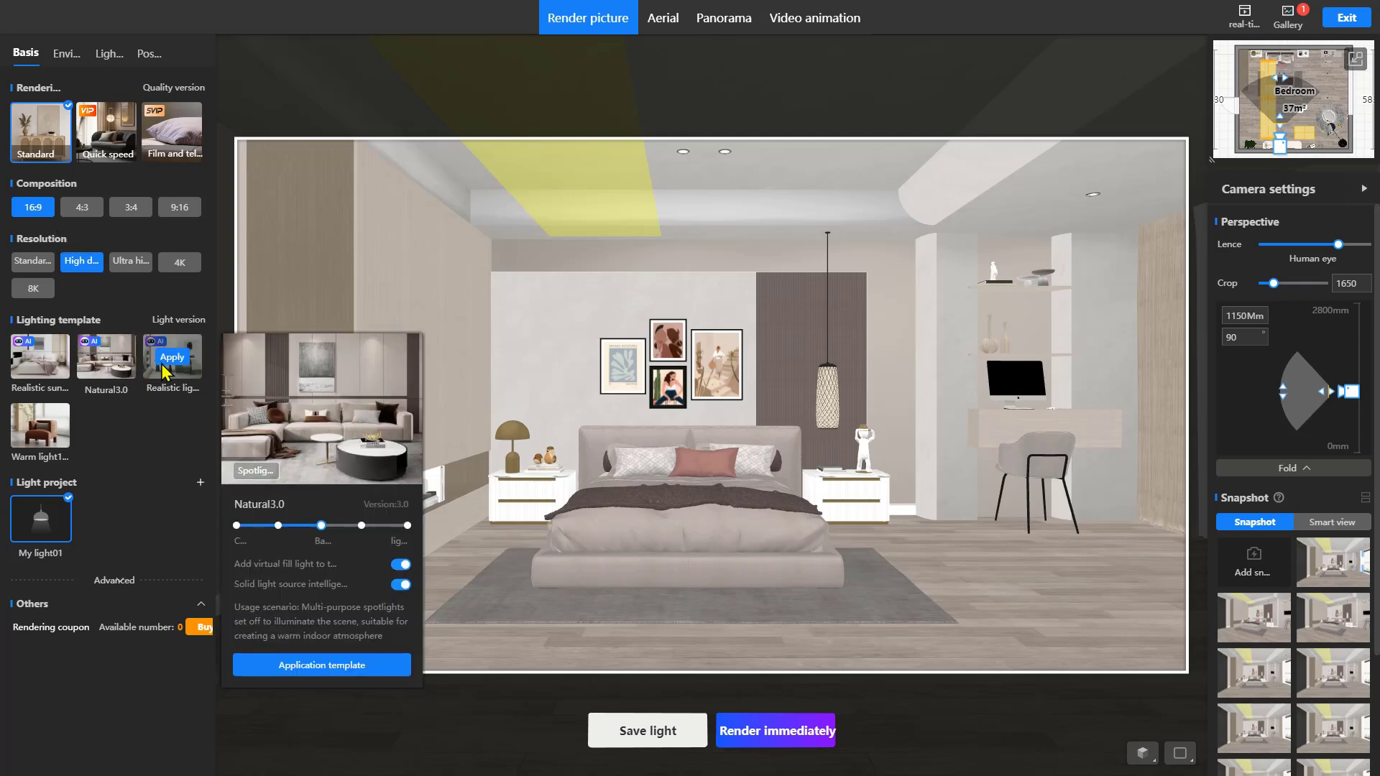
# Switch to the DayOne-Basic.pptx slideshow and advance to the slide "Step One: Adjust Suitable Views"
pyautogui.hotkey('alt', 'Tab')
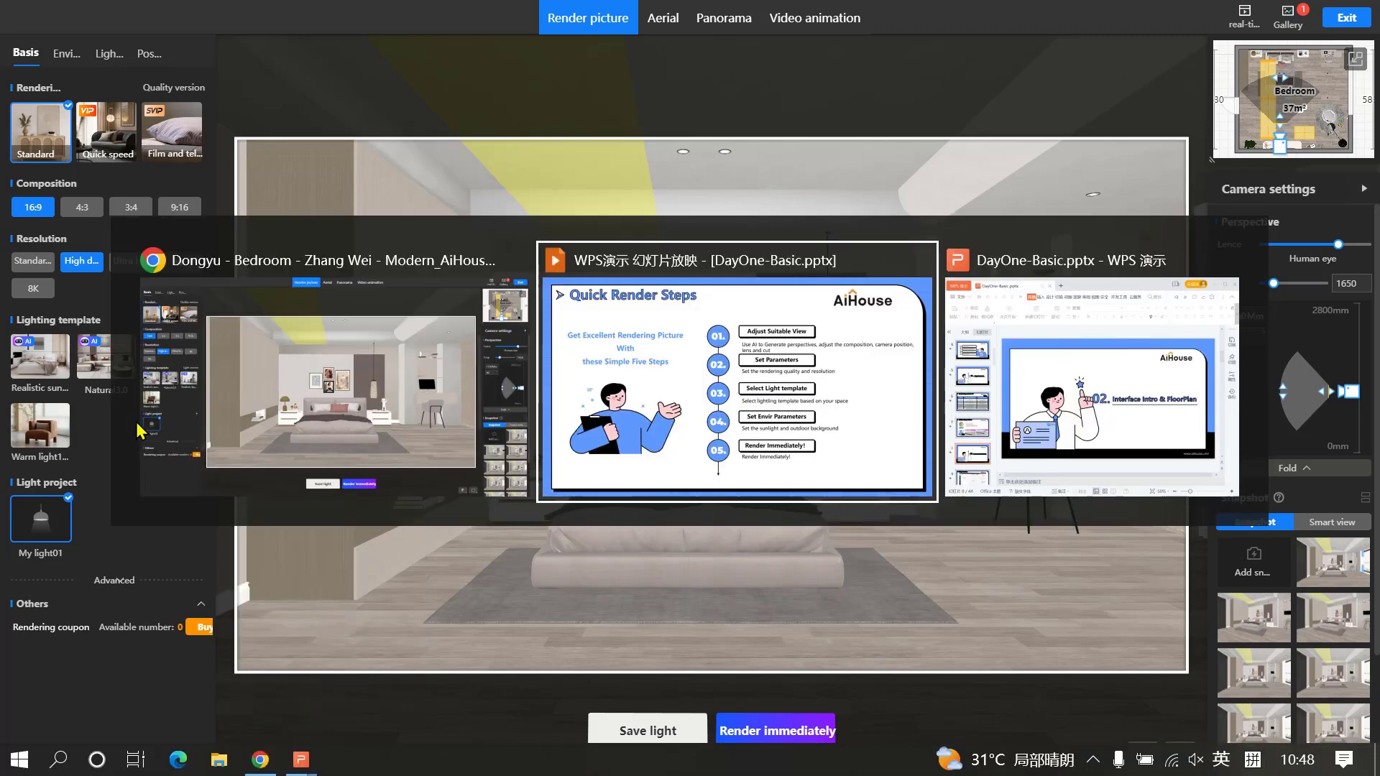
pyautogui.click(182, 419)
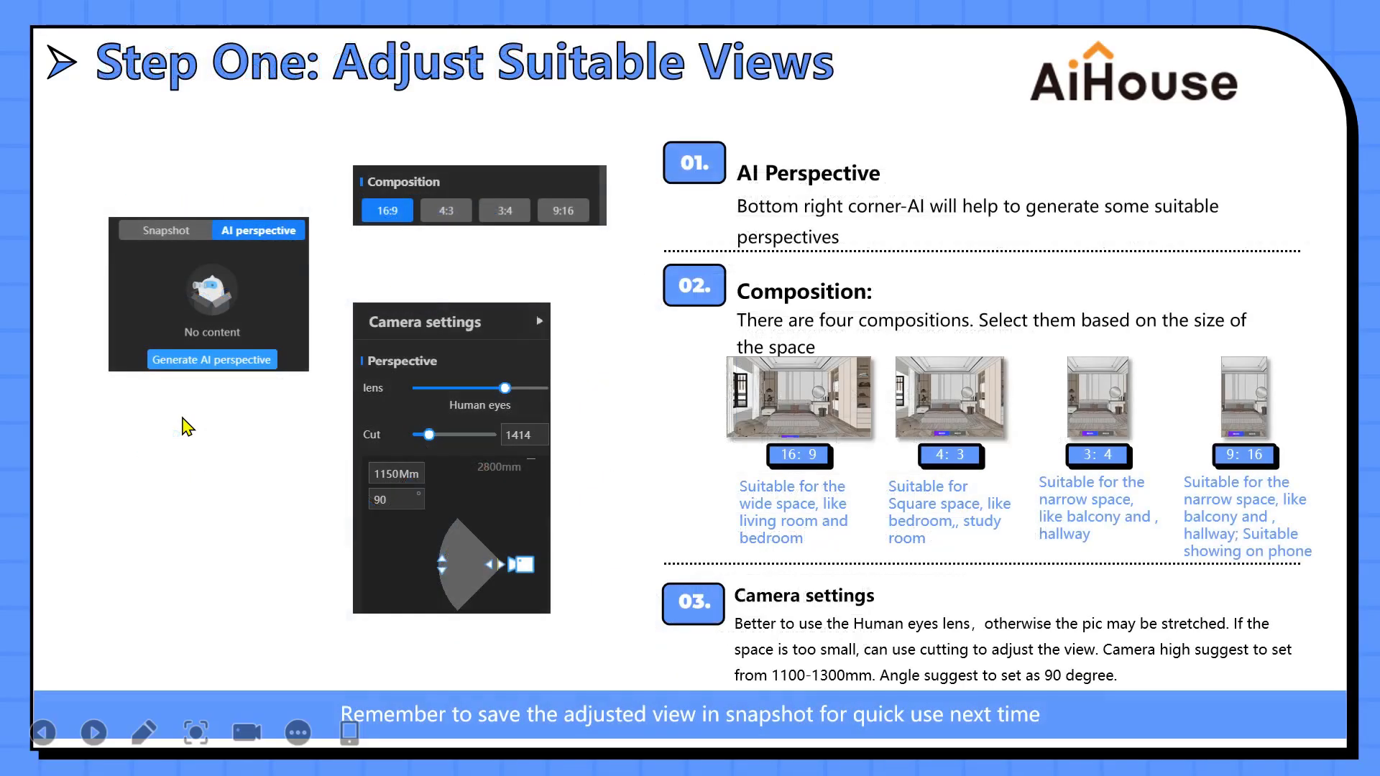
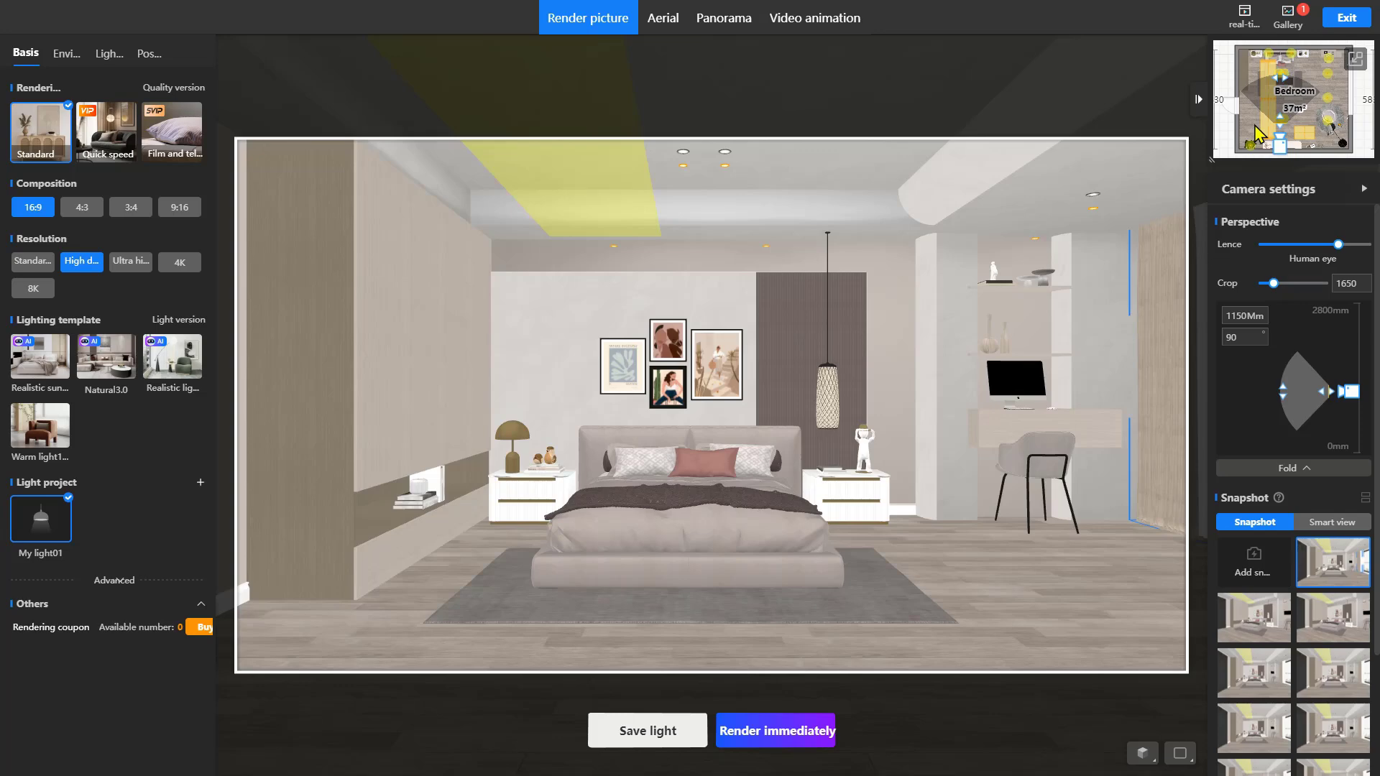
# Inspect the lights in the floor plan, including a sphere light outside the window and the ceiling fill light board, and return to the camera view
pyautogui.click(1358, 60)
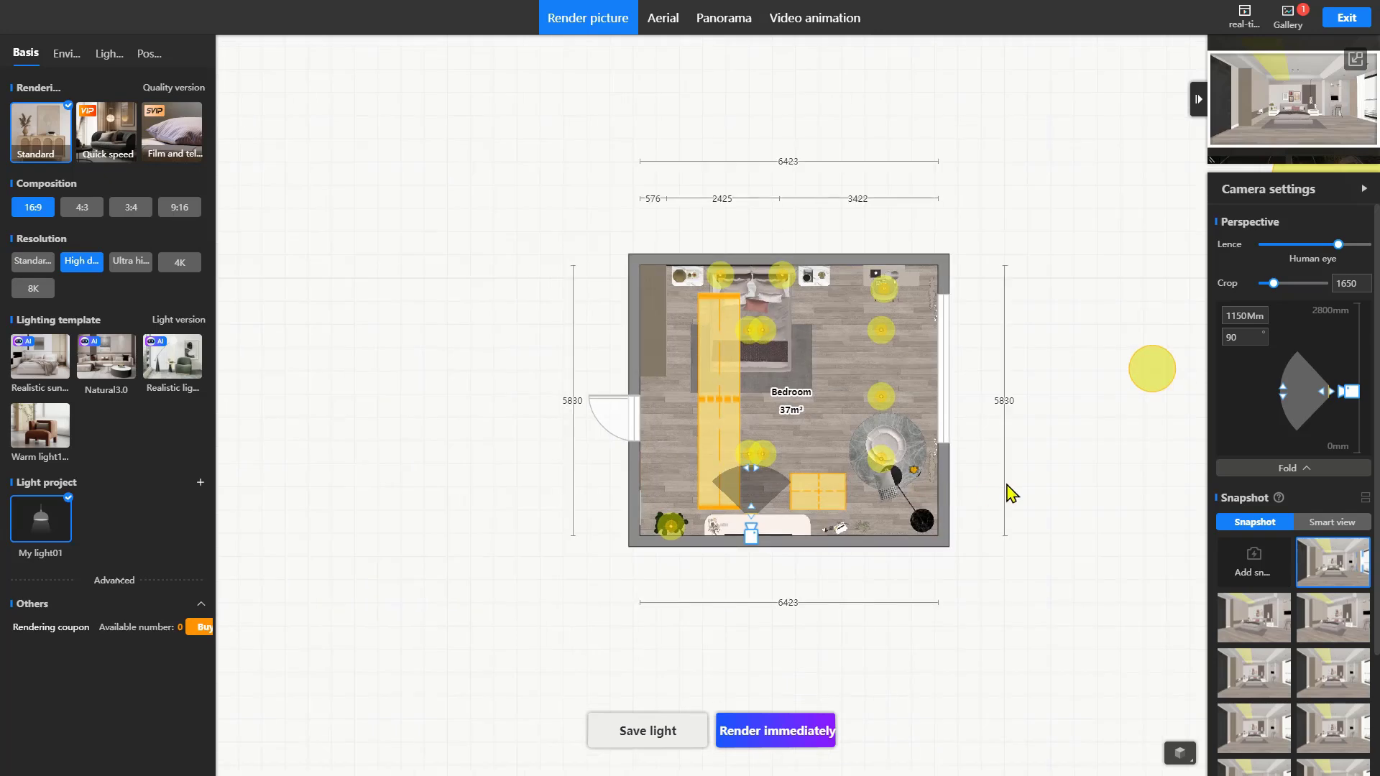
pyautogui.moveTo(1025, 493); pyautogui.dragTo(788, 470)
pyautogui.scroll(-3, 789, 470)
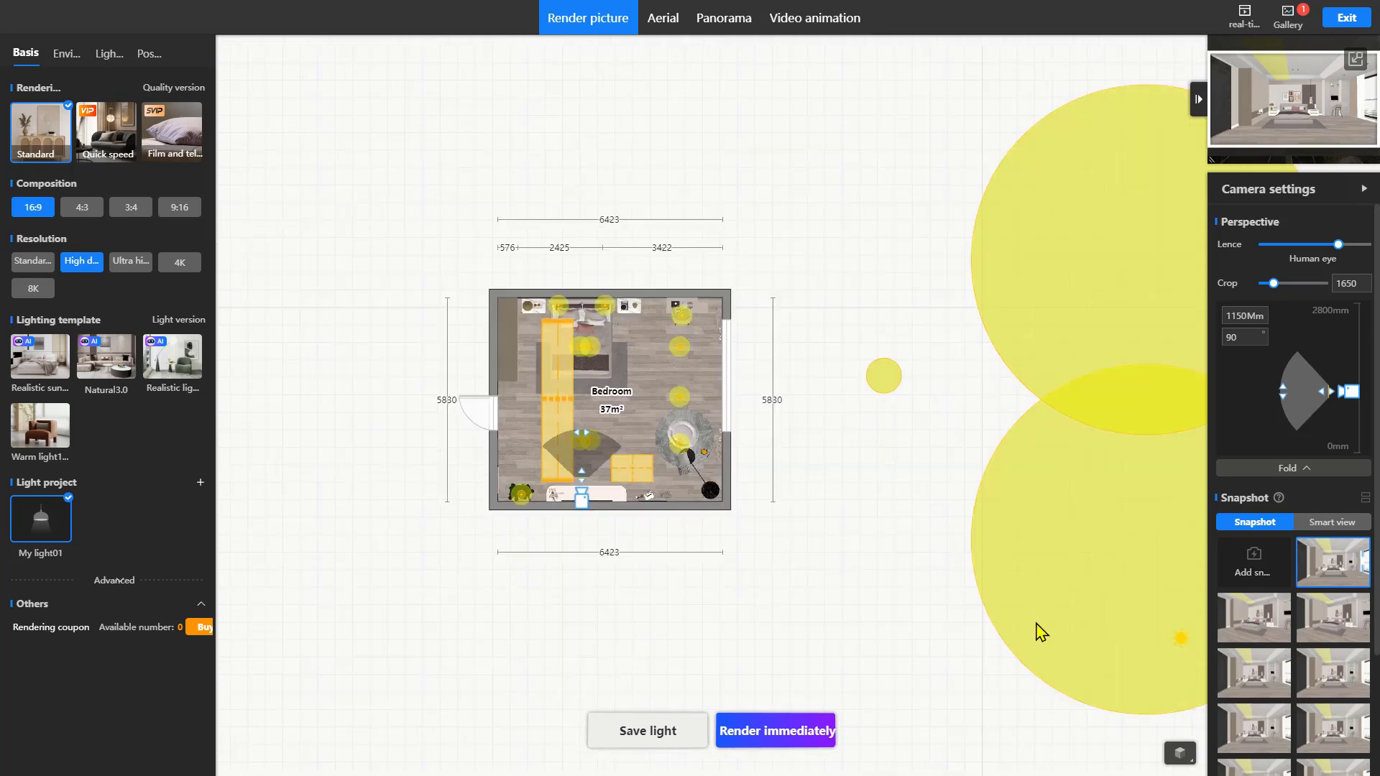
pyautogui.click(1093, 338)
pyautogui.click(1105, 473)
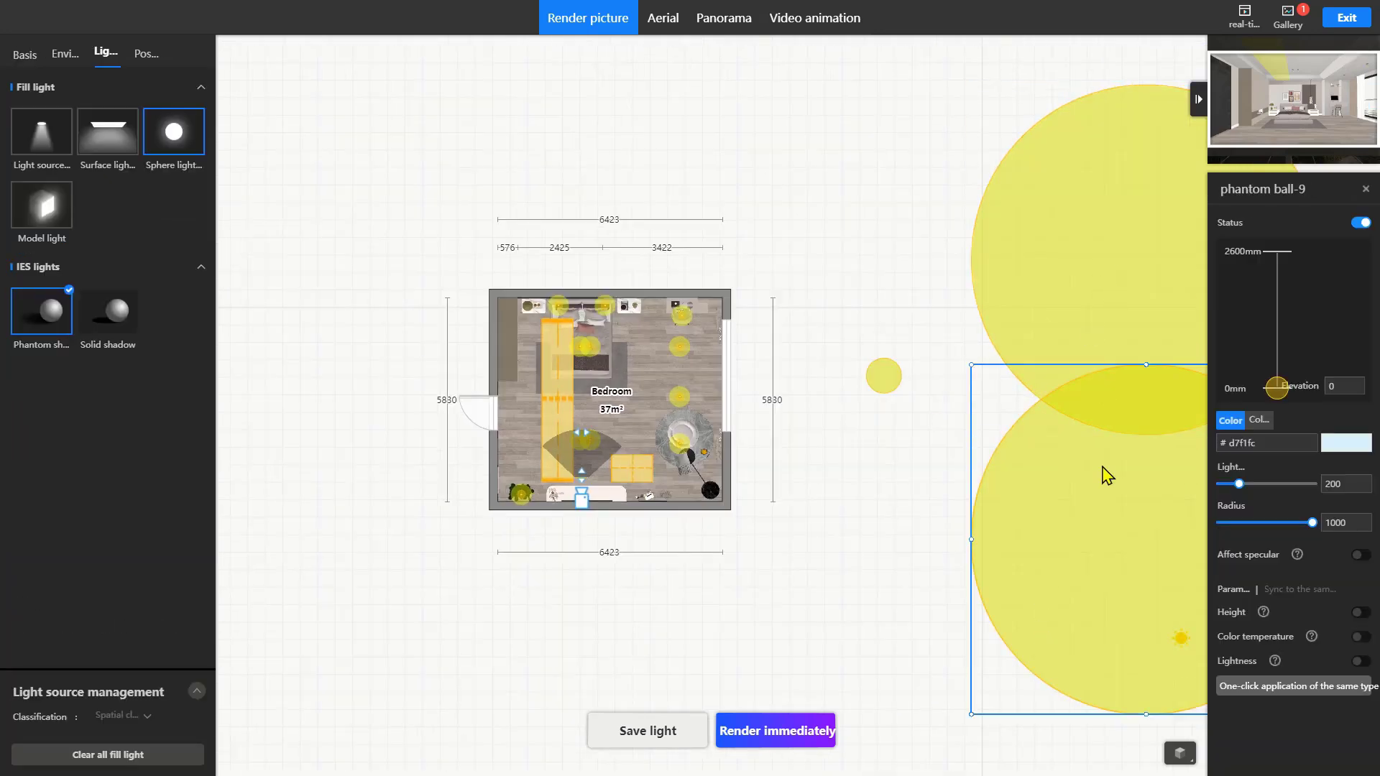
pyautogui.scroll(1, 720, 467)
pyautogui.click(516, 406)
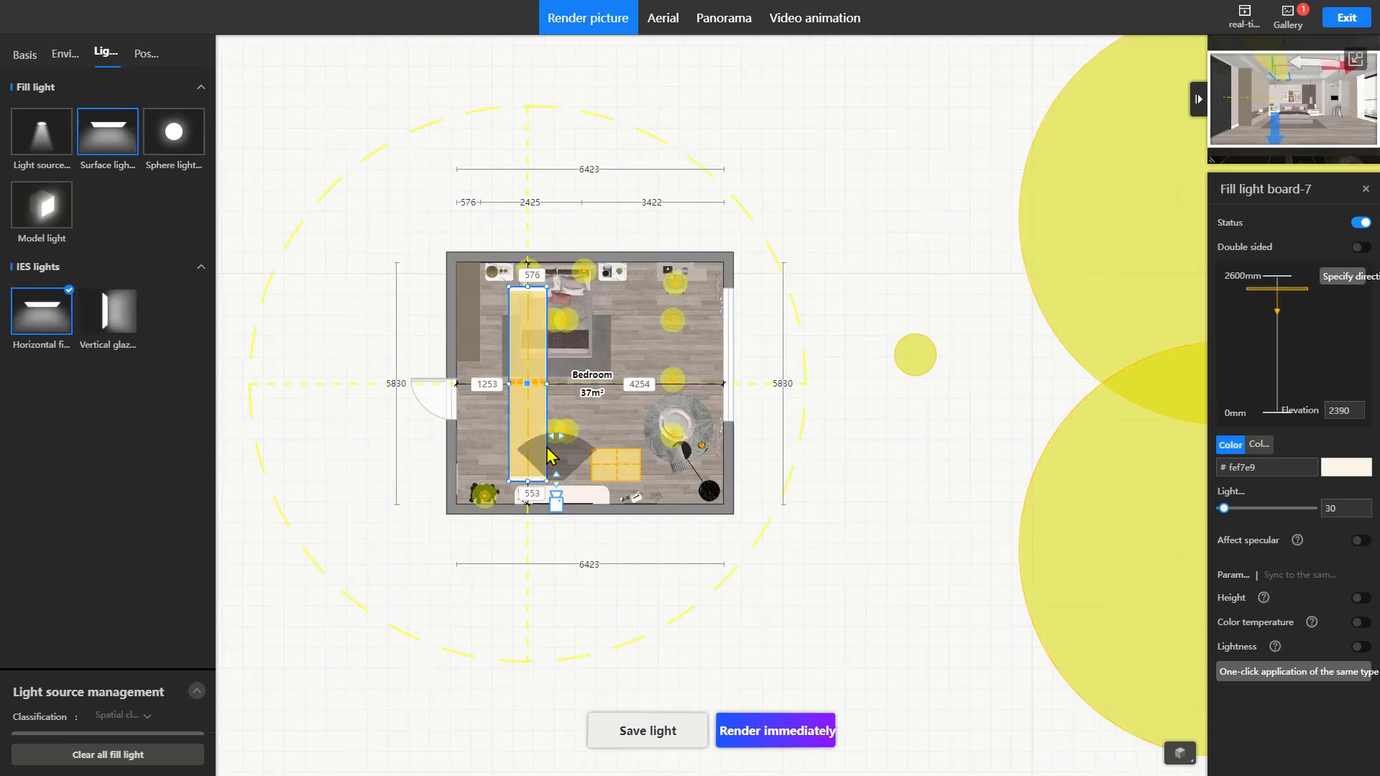
pyautogui.click(550, 485)
pyautogui.click(33, 56)
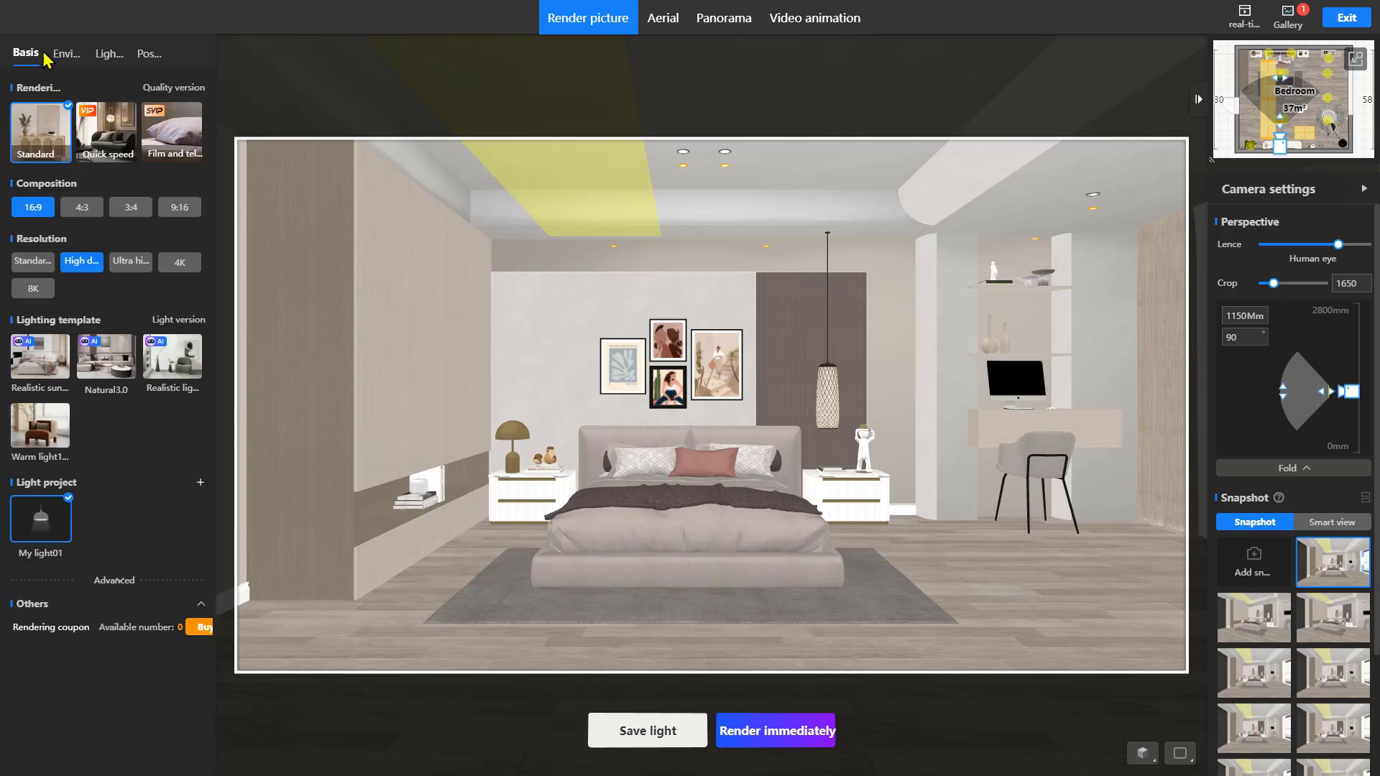
# Set the outdoor ambient light brightness to 20 and start rendering the bedroom view
pyautogui.click(63, 65)
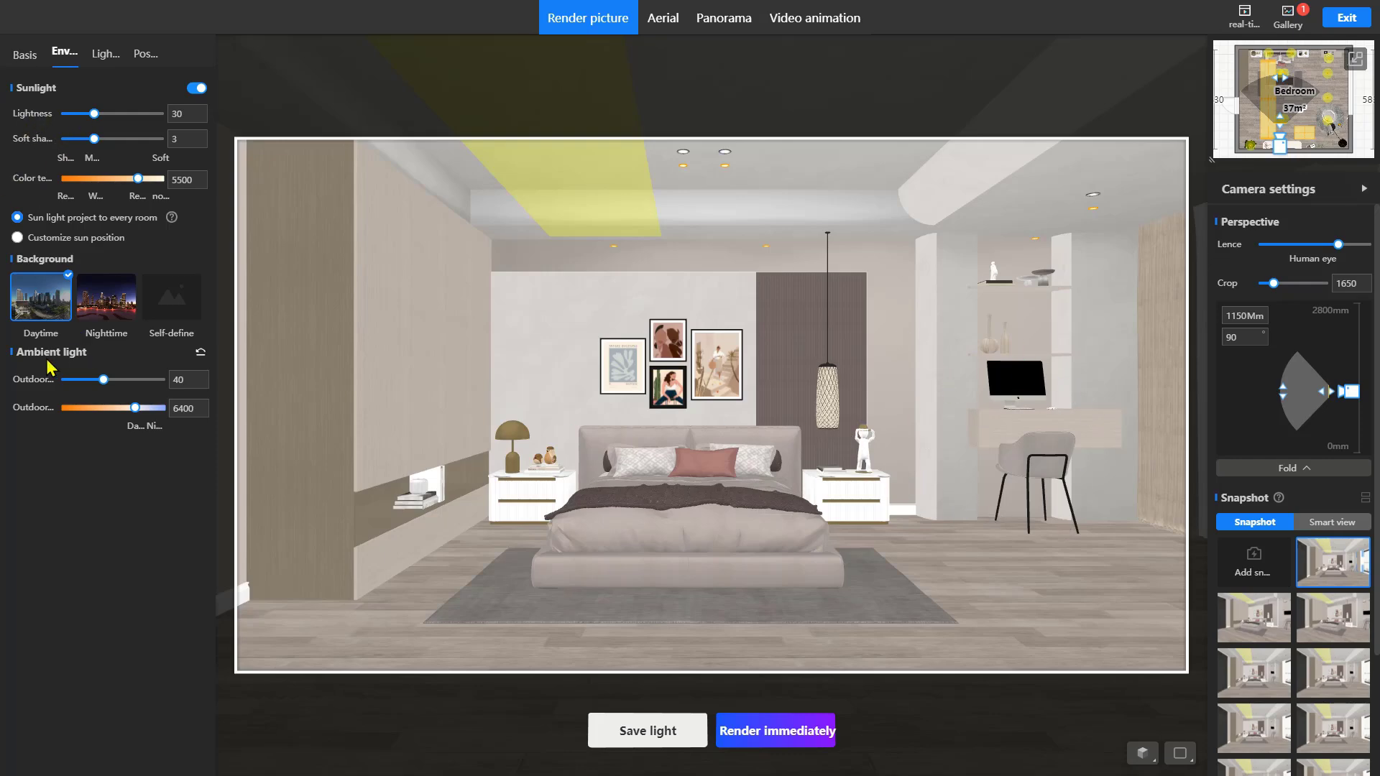
pyautogui.click(173, 380)
pyautogui.write('20')
pyautogui.press('Return')
pyautogui.click(819, 730)
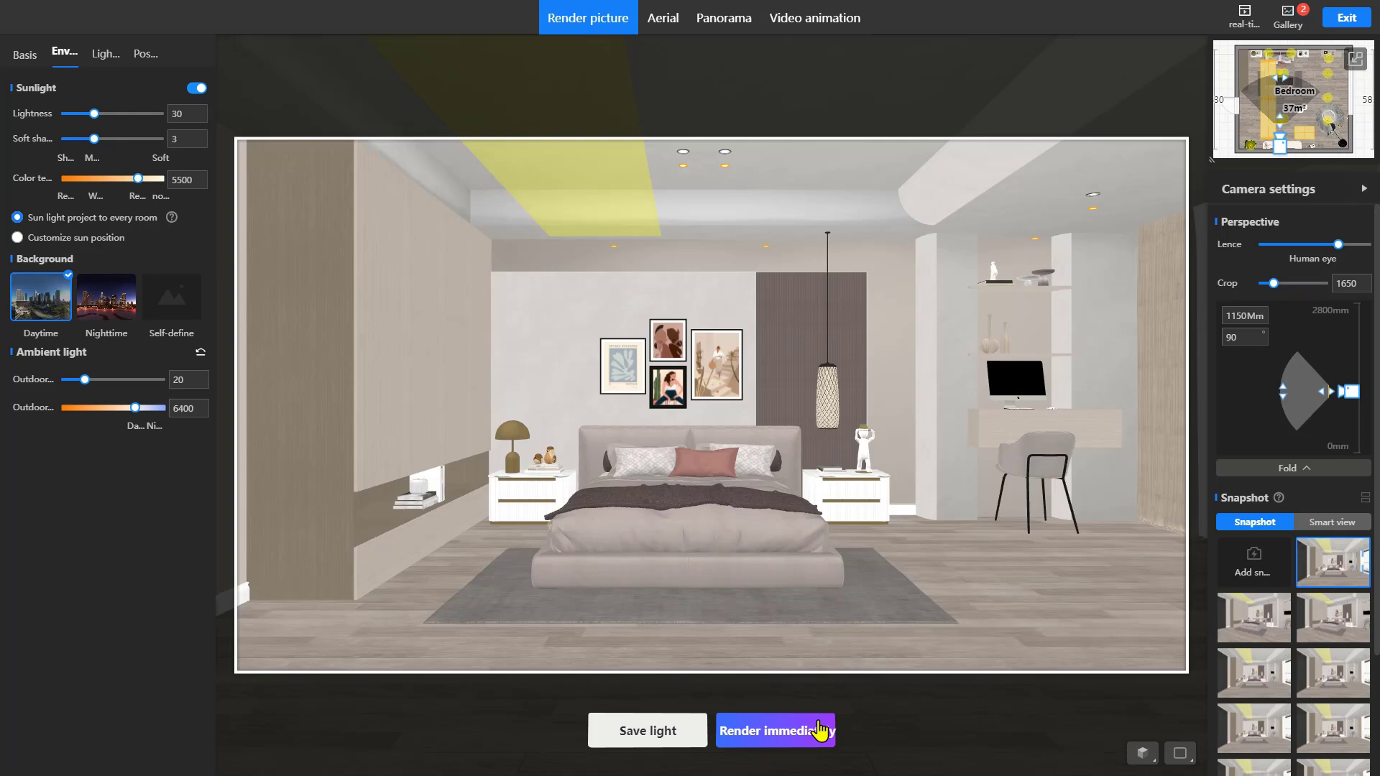
# Open the newest bedroom render from the gallery preview and check its resolution upgrade options without upgrading
pyautogui.moveTo(1297, 36)
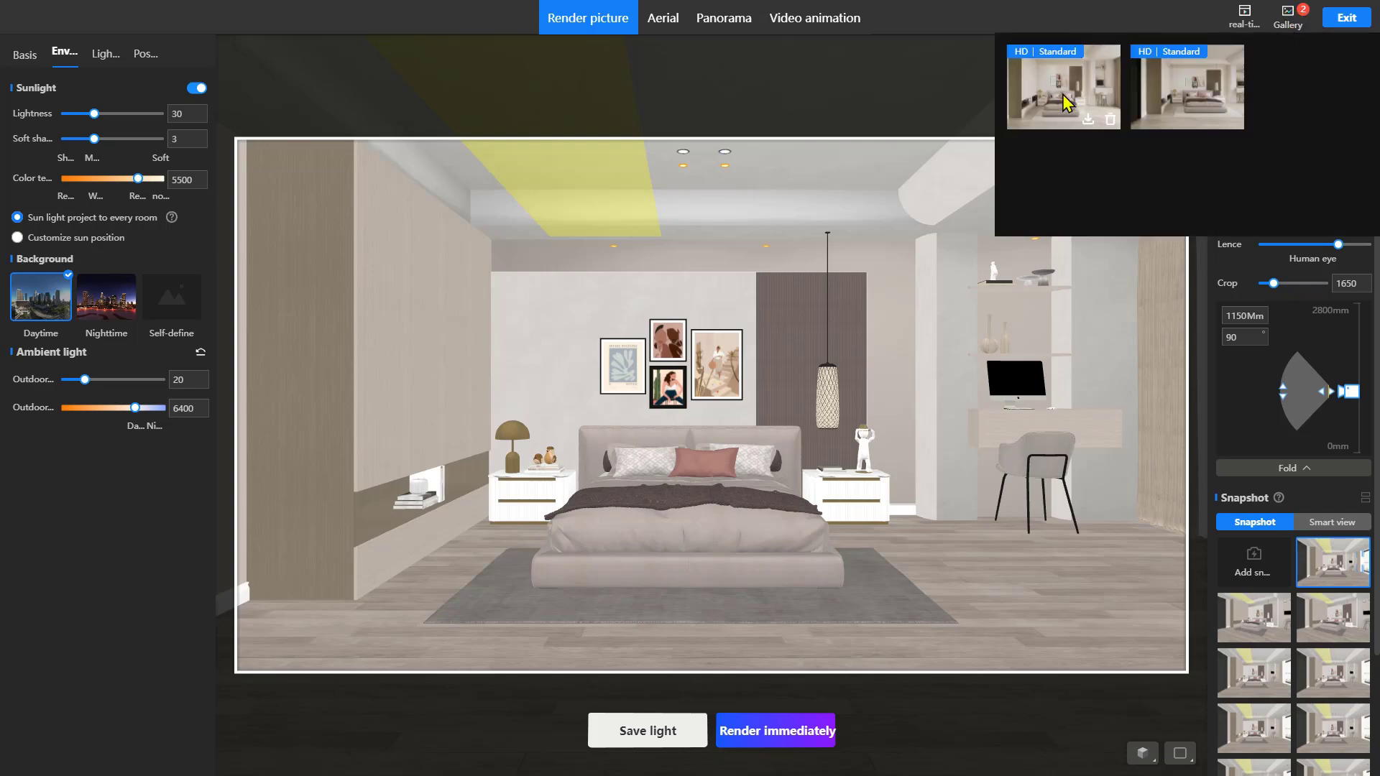
pyautogui.click(1064, 100)
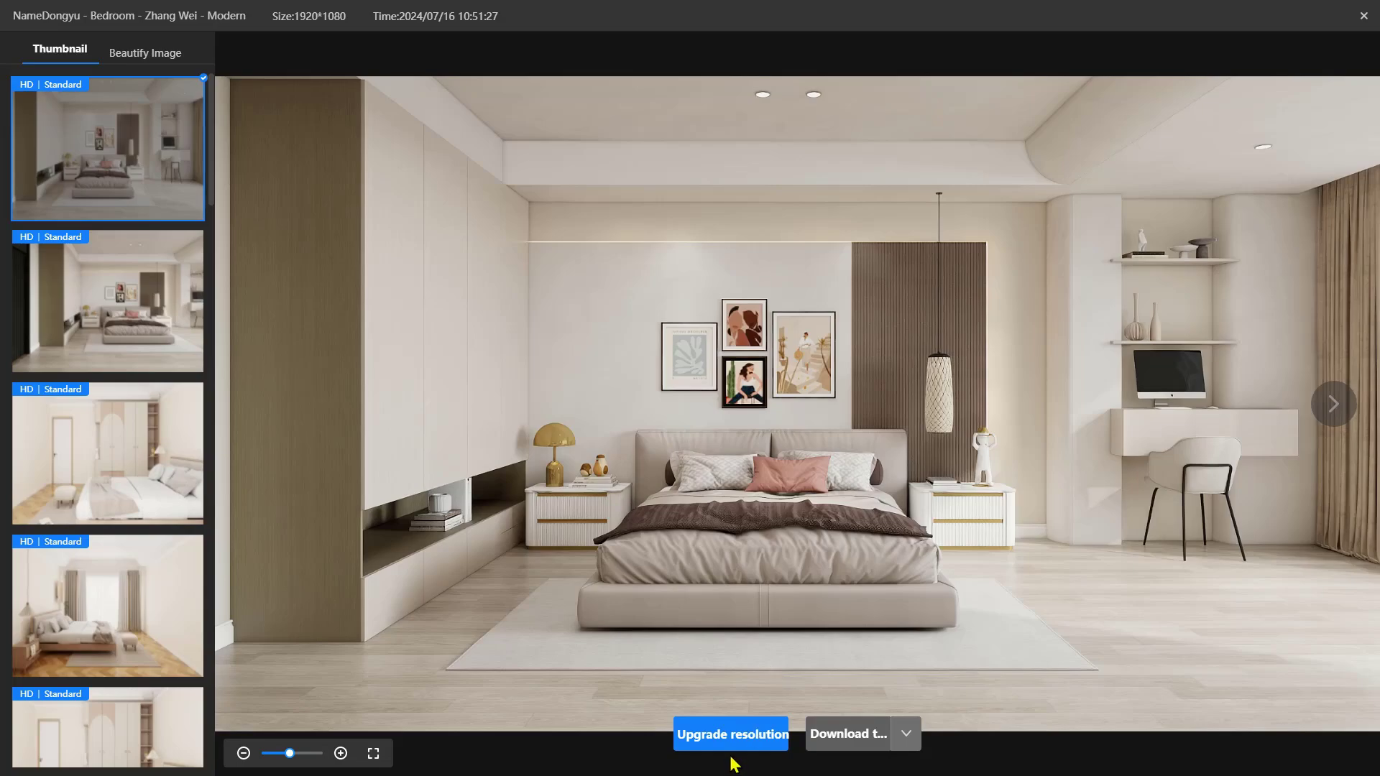
pyautogui.click(731, 734)
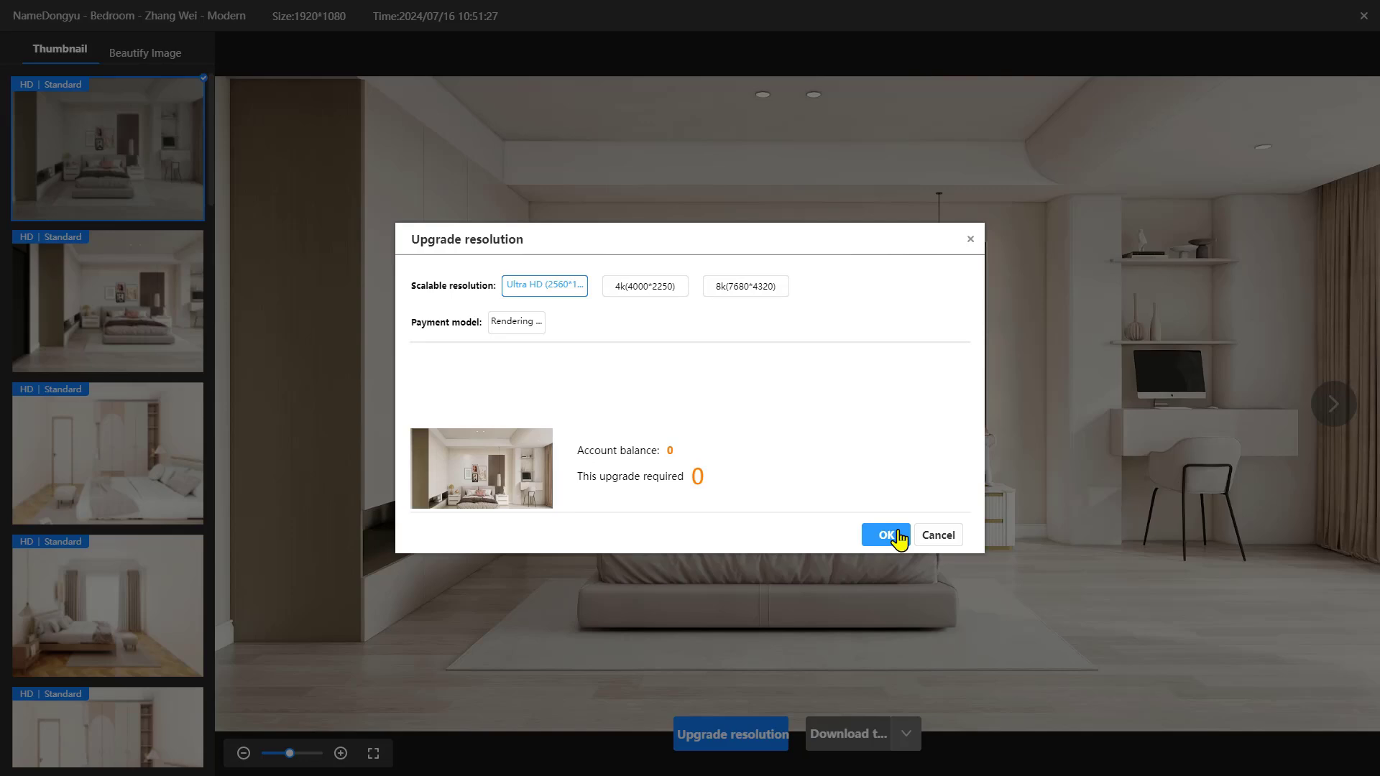
pyautogui.click(969, 240)
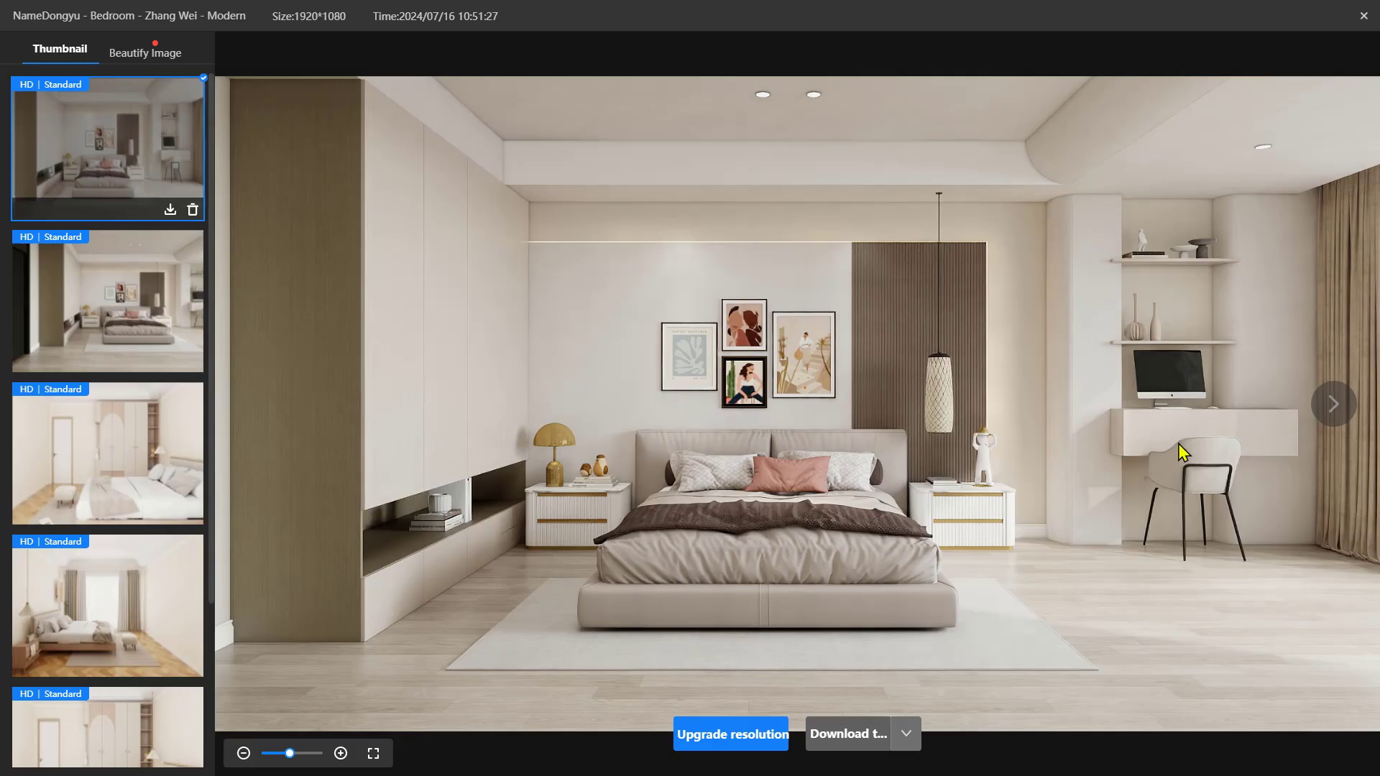
# Beautify the render by raising its lightness to 4 and cropping it freely to about 1804 × 1055
pyautogui.click(154, 55)
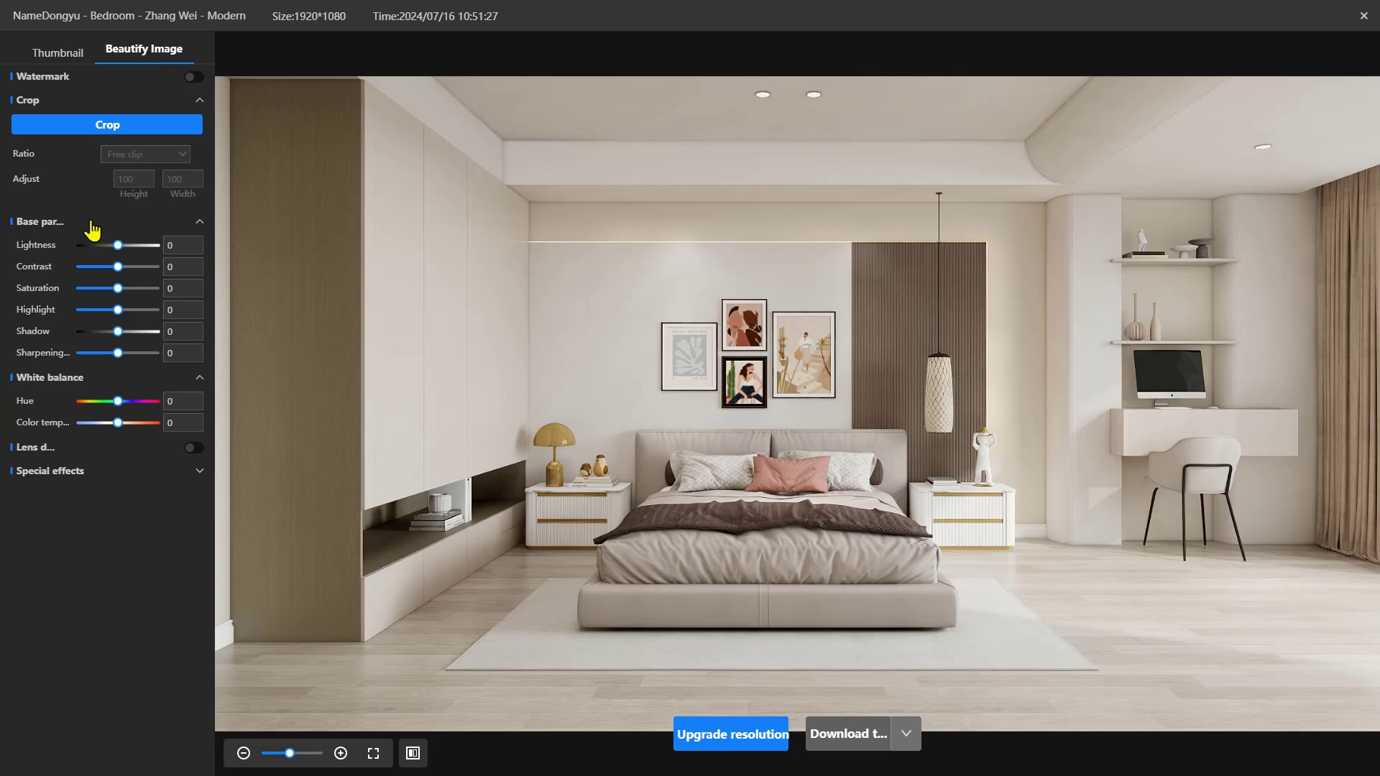
pyautogui.moveTo(118, 245); pyautogui.dragTo(118, 249)
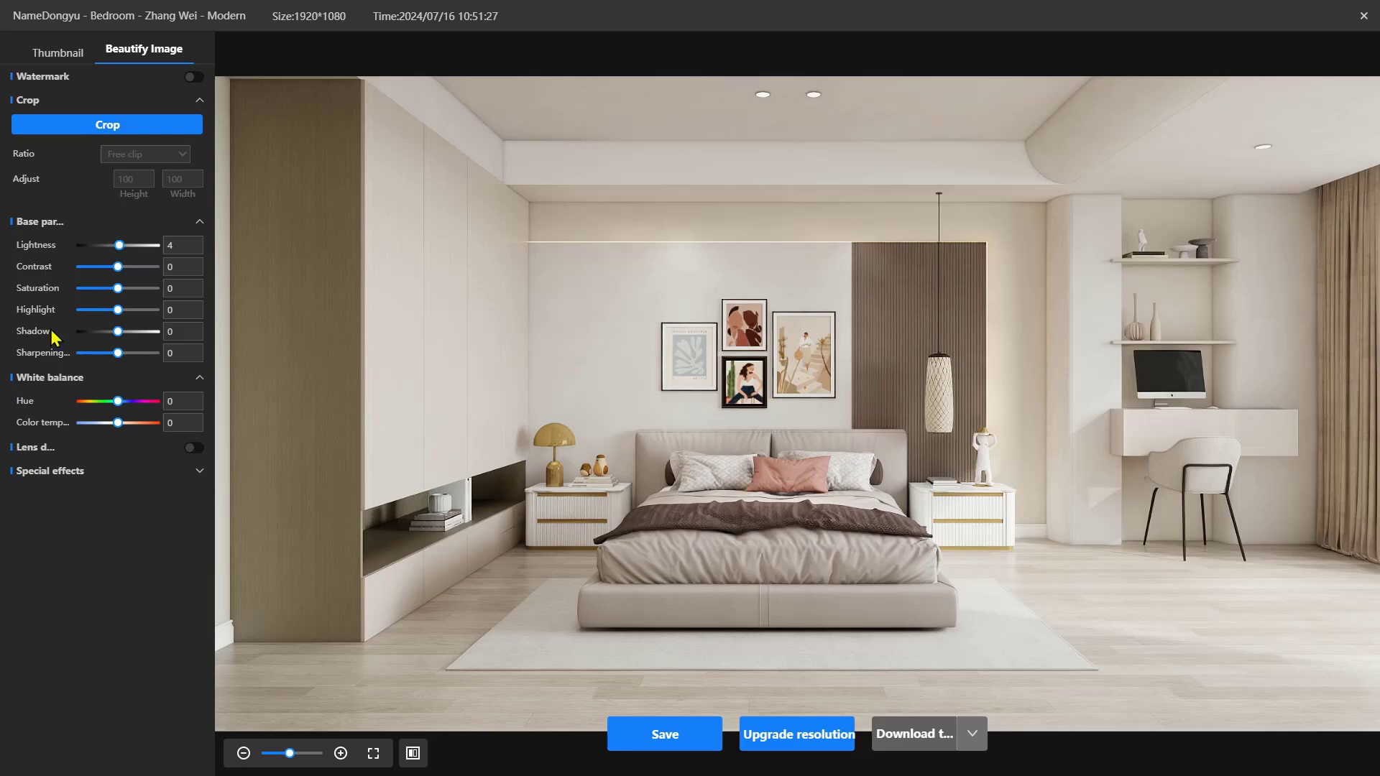
pyautogui.click(97, 126)
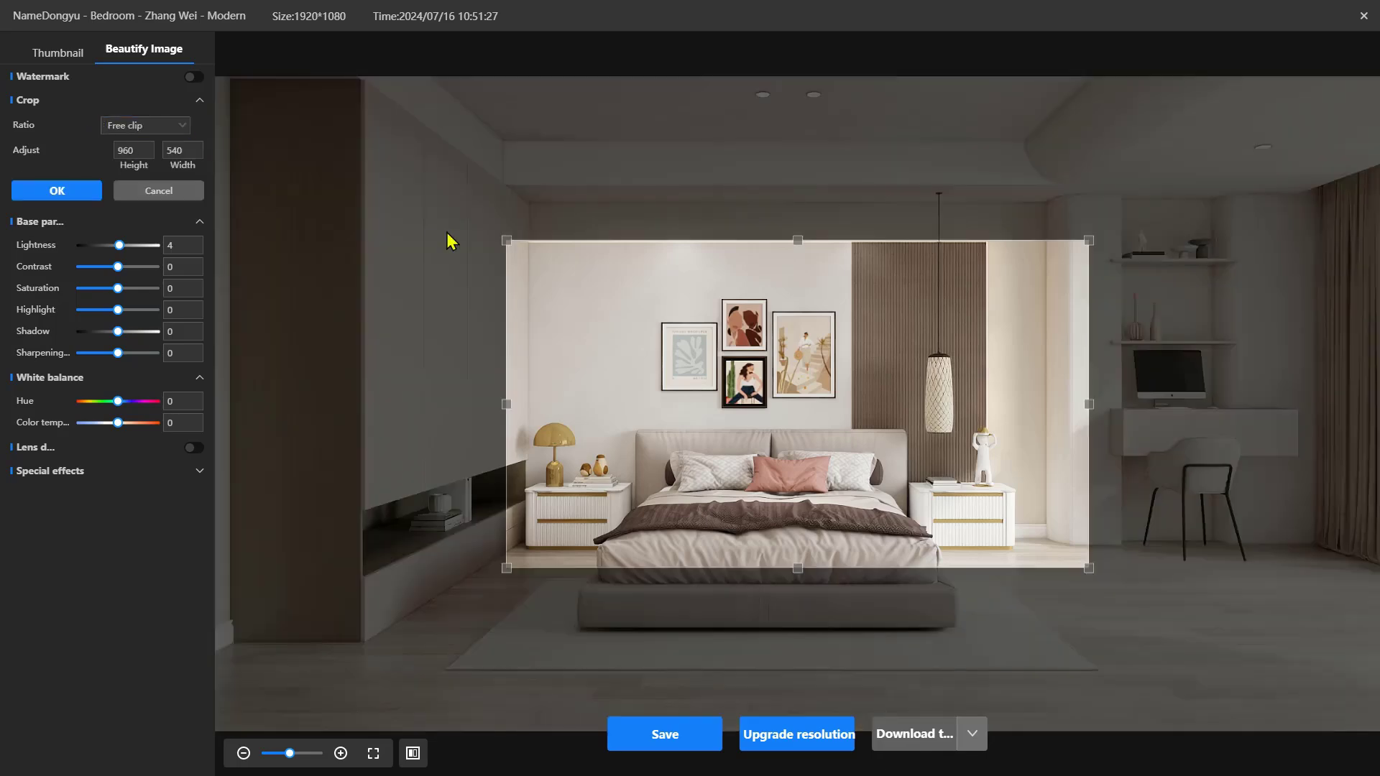
pyautogui.moveTo(508, 240); pyautogui.dragTo(225, 81)
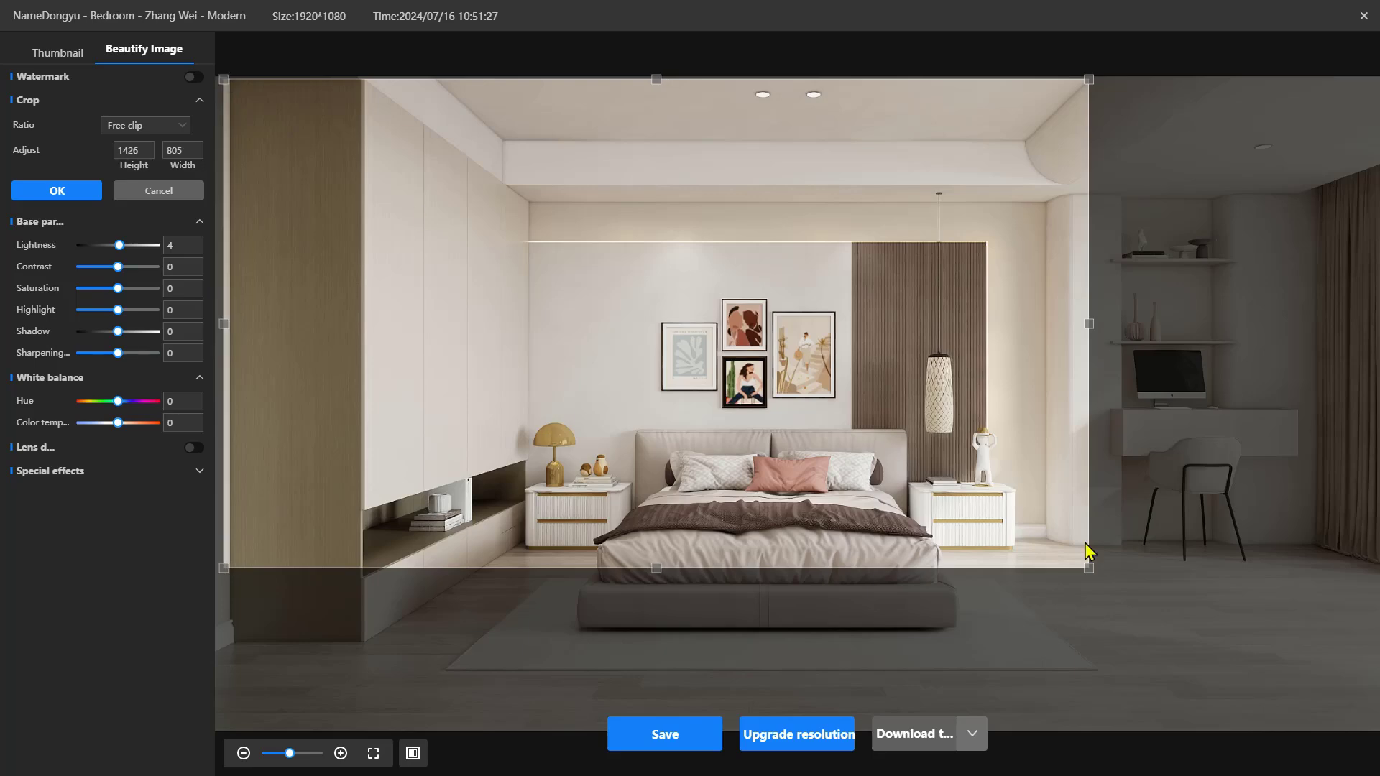
pyautogui.moveTo(1091, 569); pyautogui.dragTo(1333, 714)
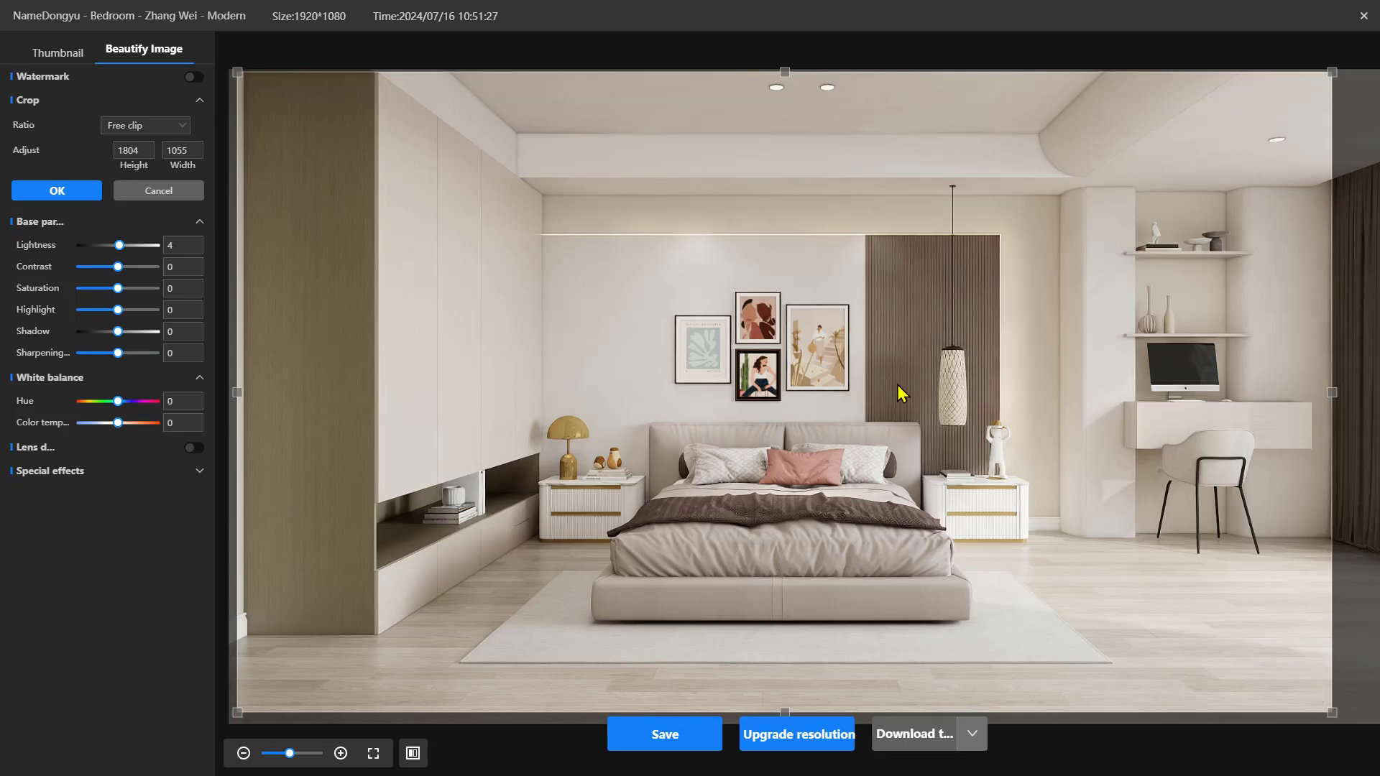
pyautogui.click(47, 191)
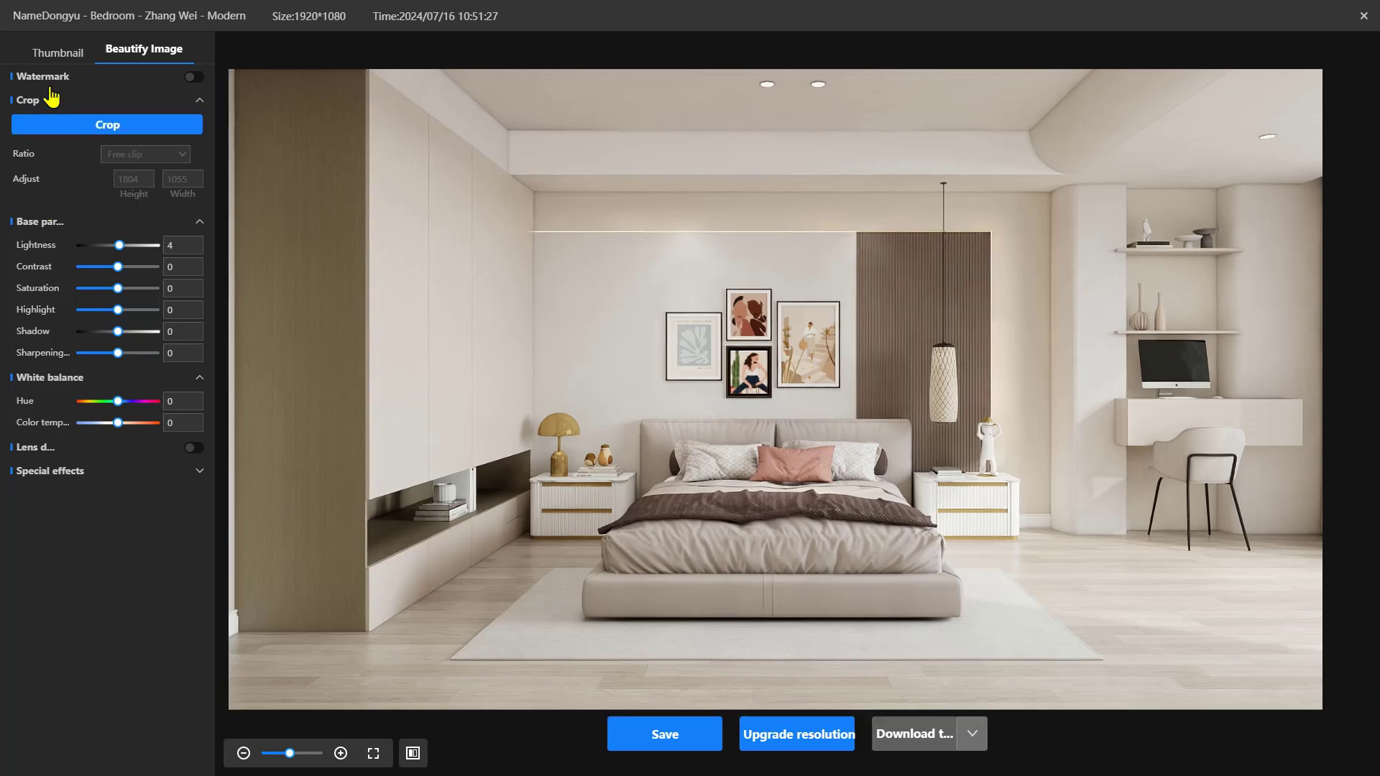
# Enable the AiHouse watermark and shrink it into the upper-left corner of the image, over the wardrobe side
pyautogui.click(193, 77)
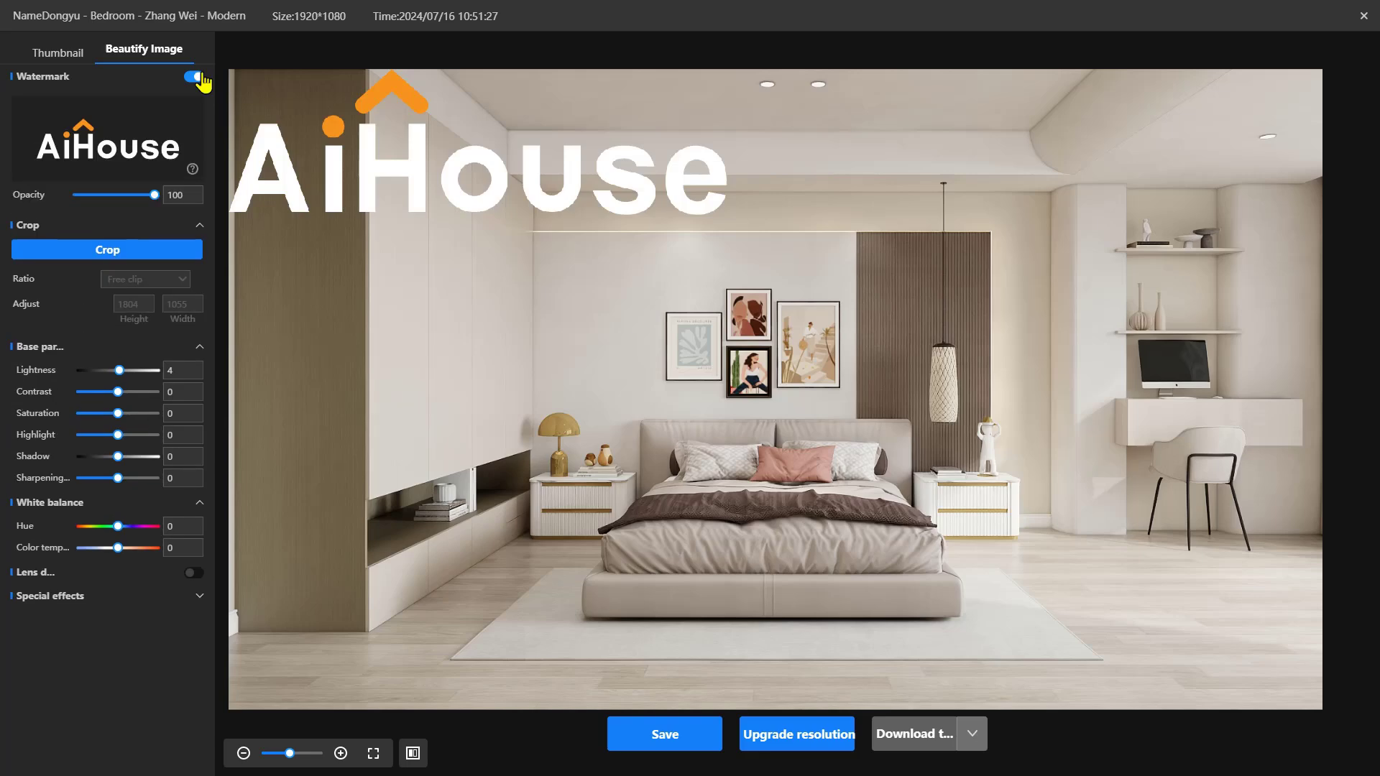
pyautogui.click(510, 193)
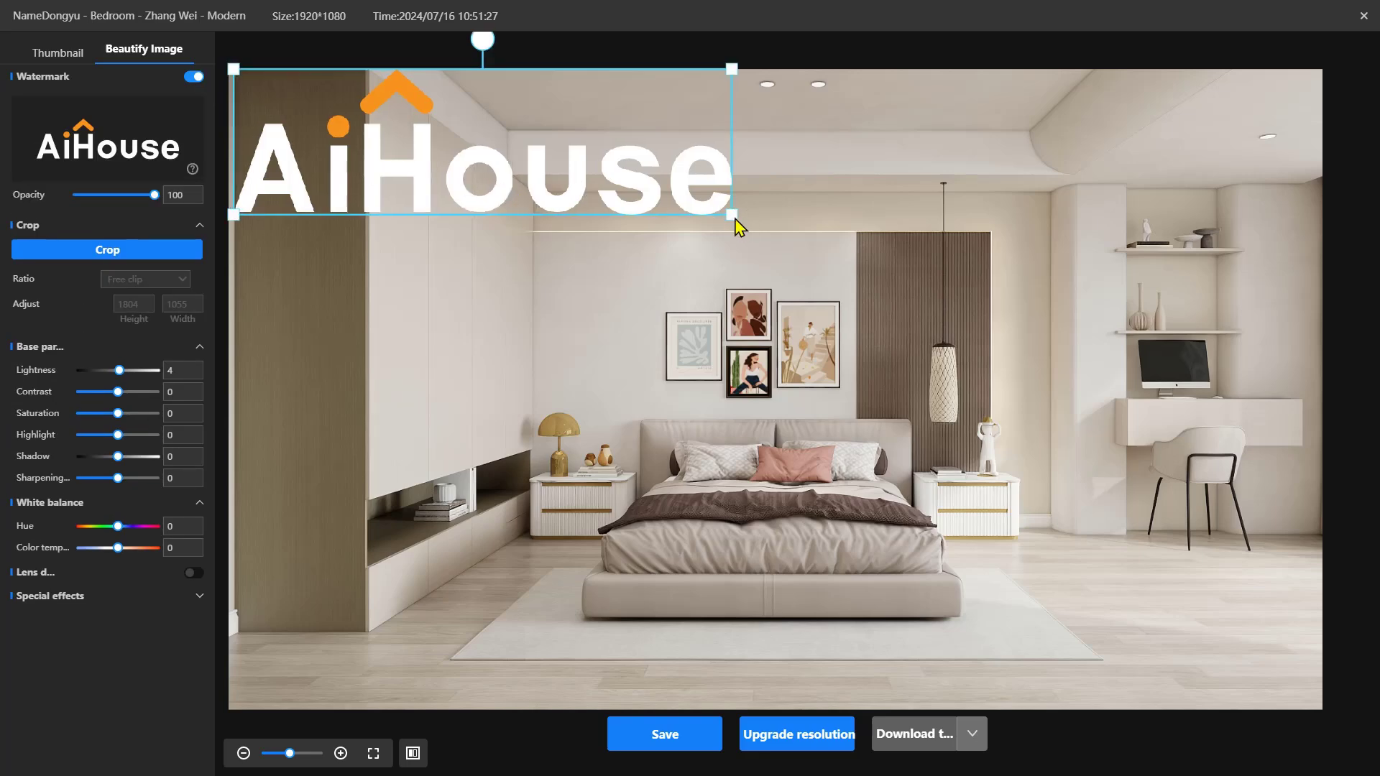
pyautogui.moveTo(732, 215); pyautogui.dragTo(309, 122)
pyautogui.moveTo(299, 73)
pyautogui.mouseDown()
pyautogui.moveTo(363, 97)
pyautogui.moveTo(299, 56)
pyautogui.mouseUp()
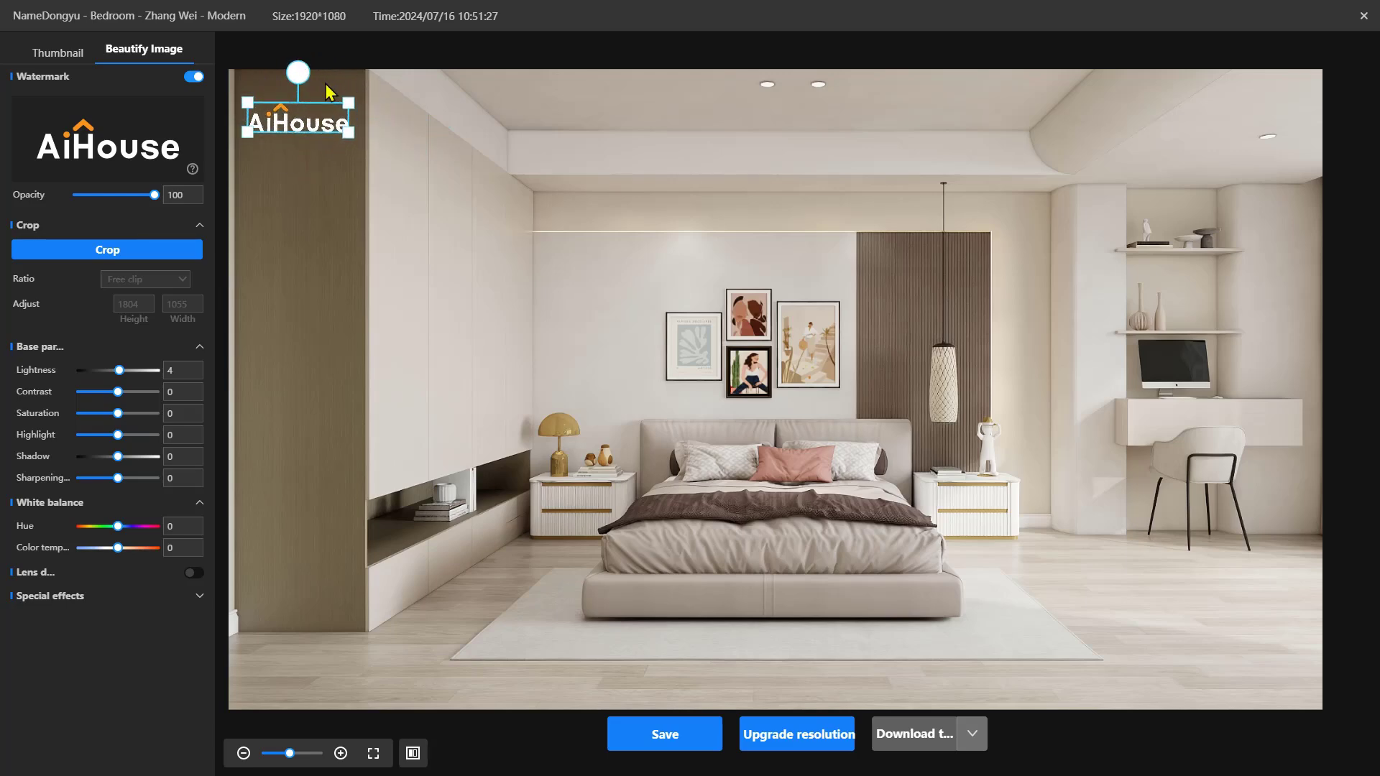
pyautogui.moveTo(308, 110); pyautogui.dragTo(300, 92)
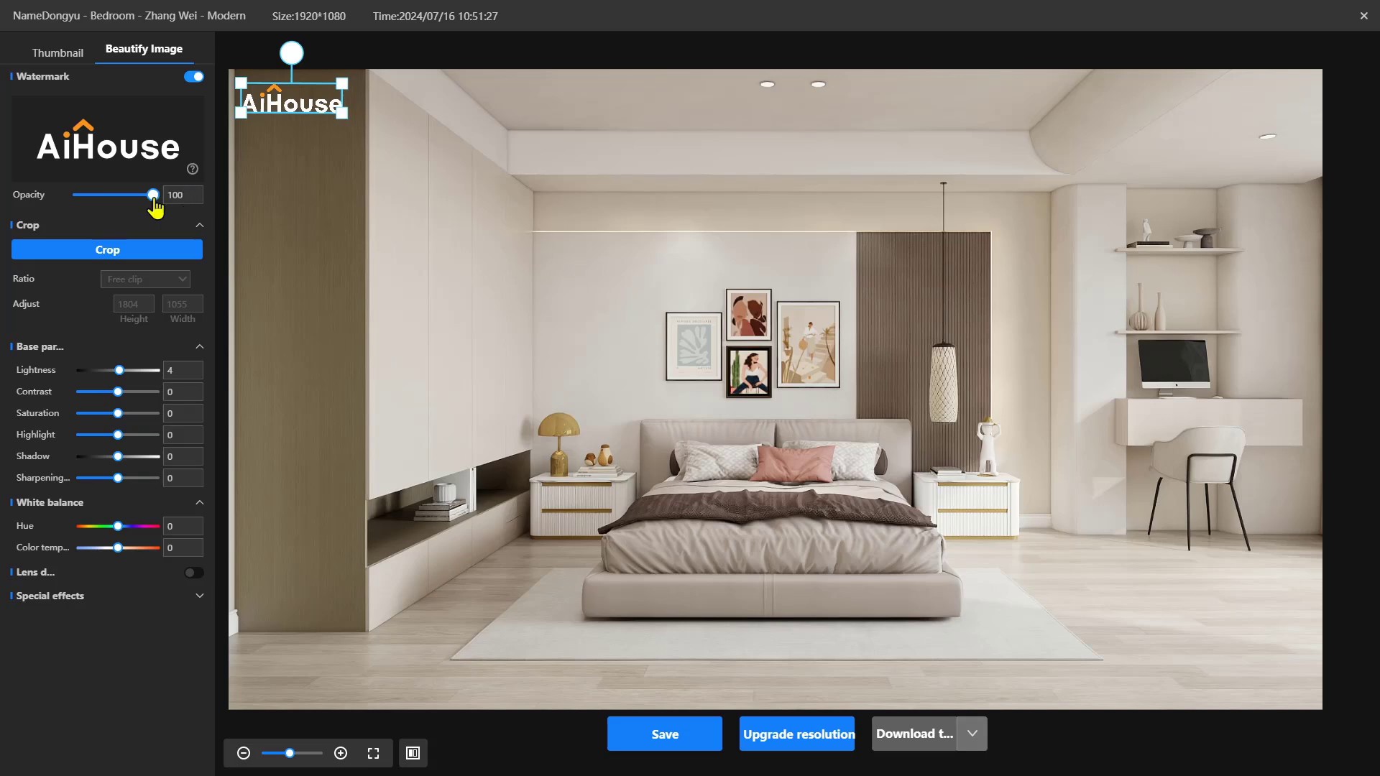
# Lower the watermark's opacity to 52 and save the beautified image, closing the image viewer
pyautogui.moveTo(154, 196); pyautogui.dragTo(118, 196)
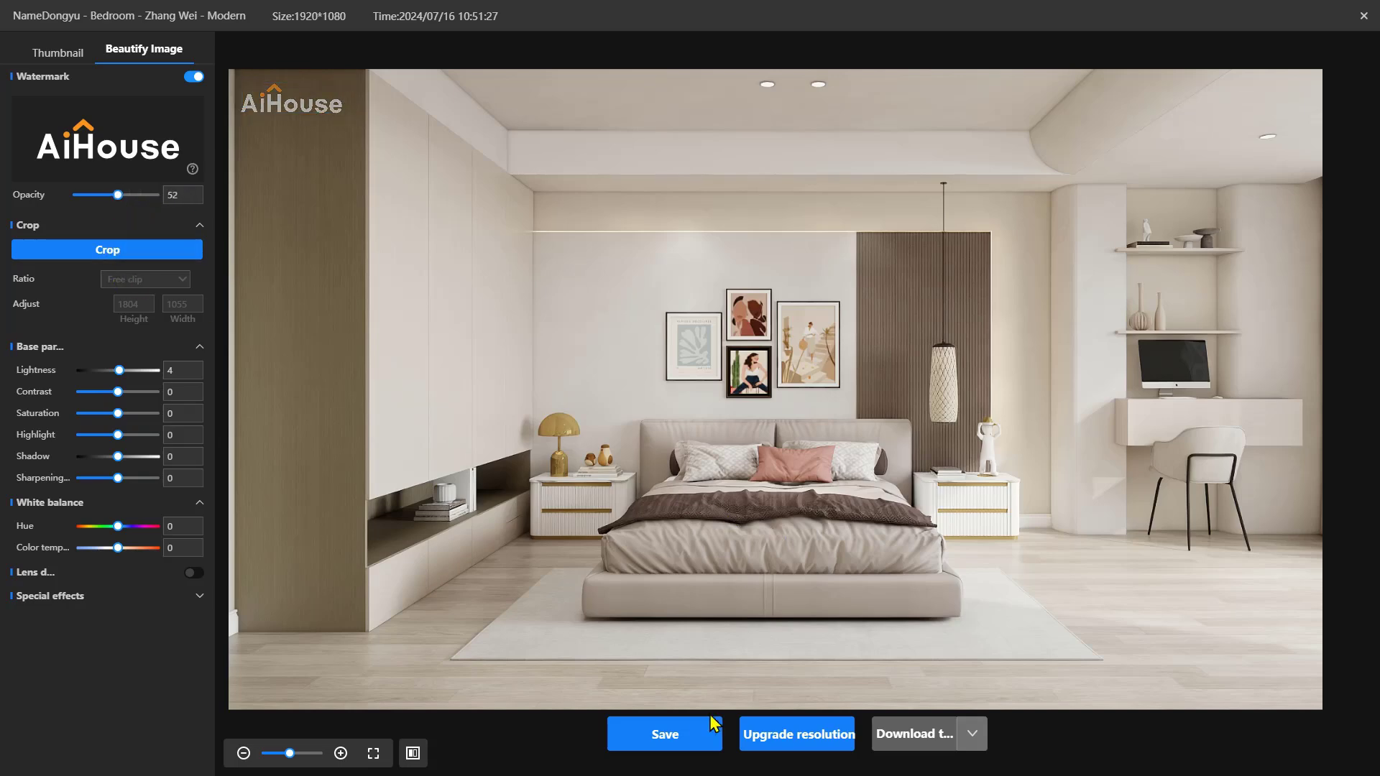
pyautogui.click(698, 734)
pyautogui.click(1362, 17)
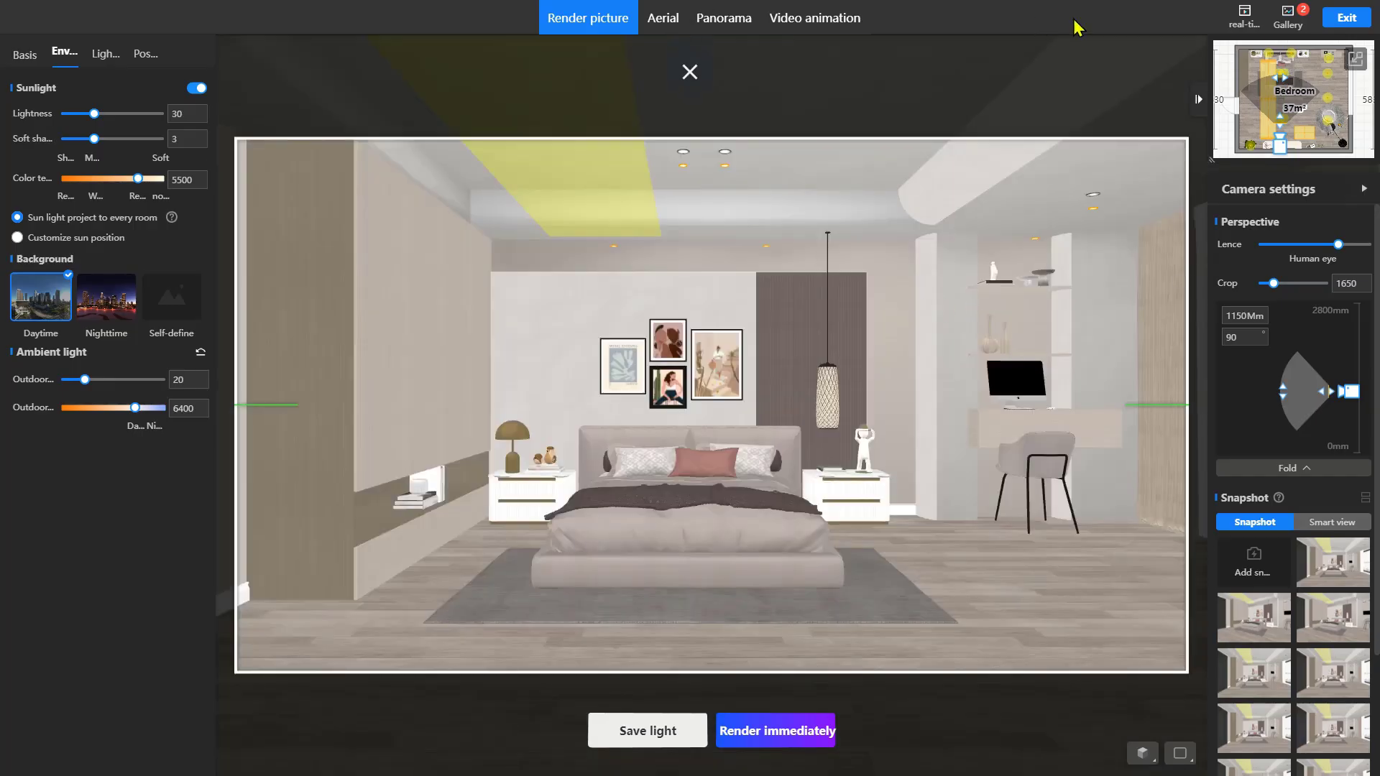
# View the saved bedroom image in the gallery's Beautification category and close it
pyautogui.click(1286, 22)
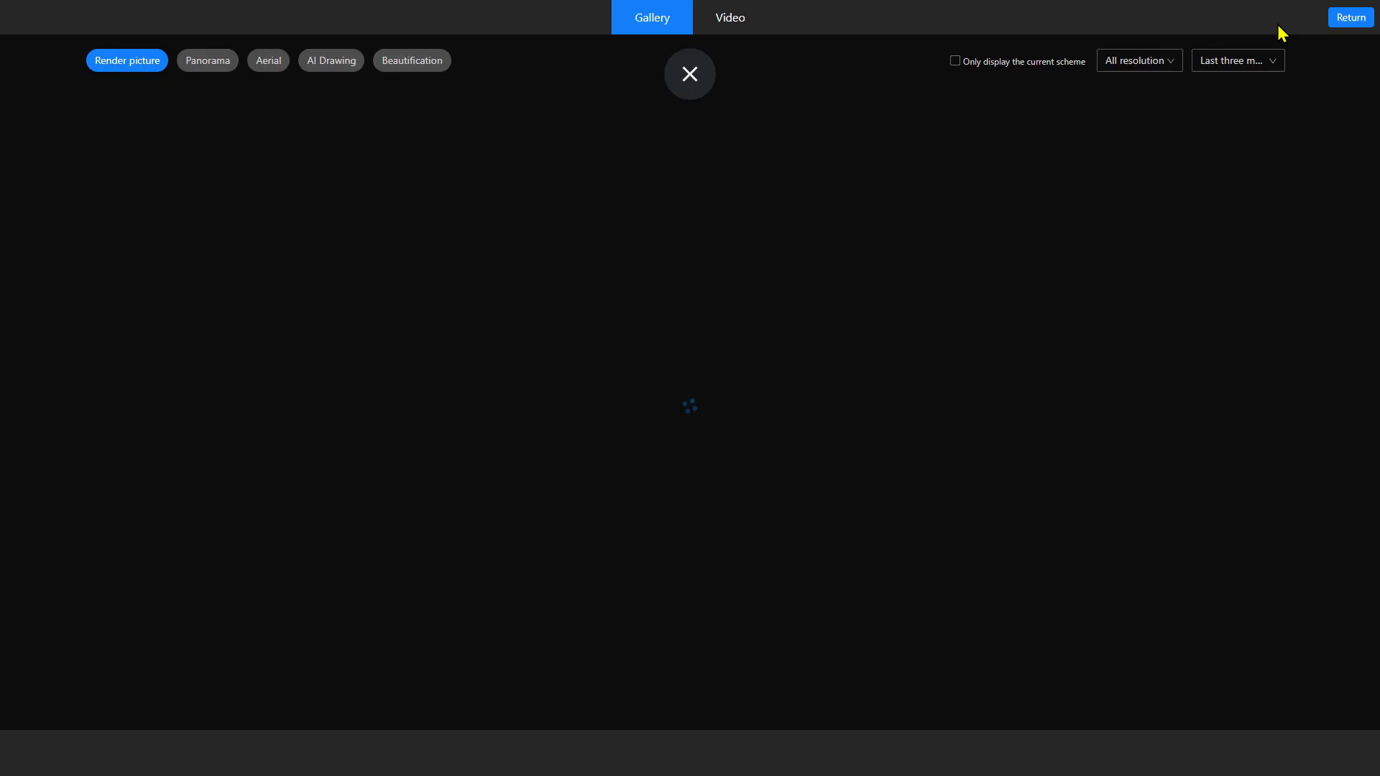
pyautogui.click(424, 63)
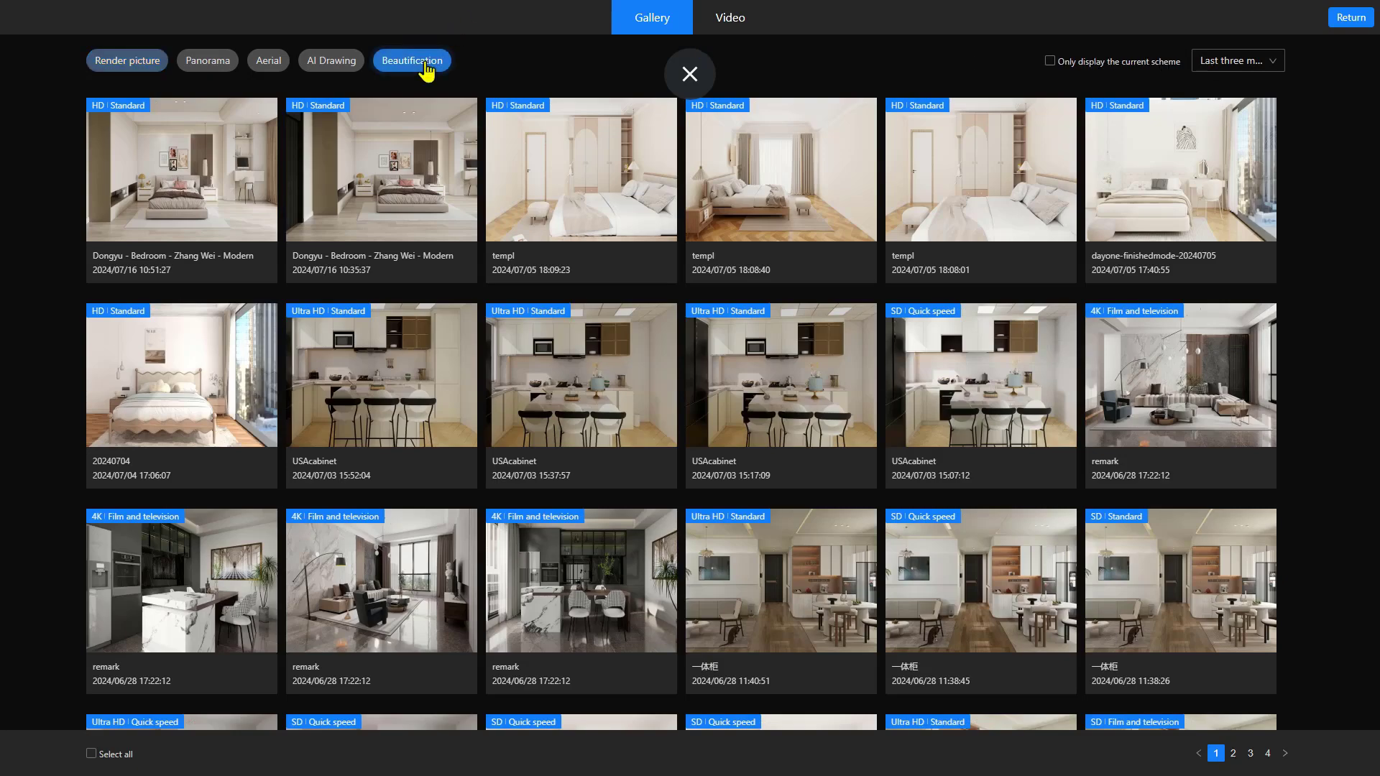
pyautogui.click(173, 170)
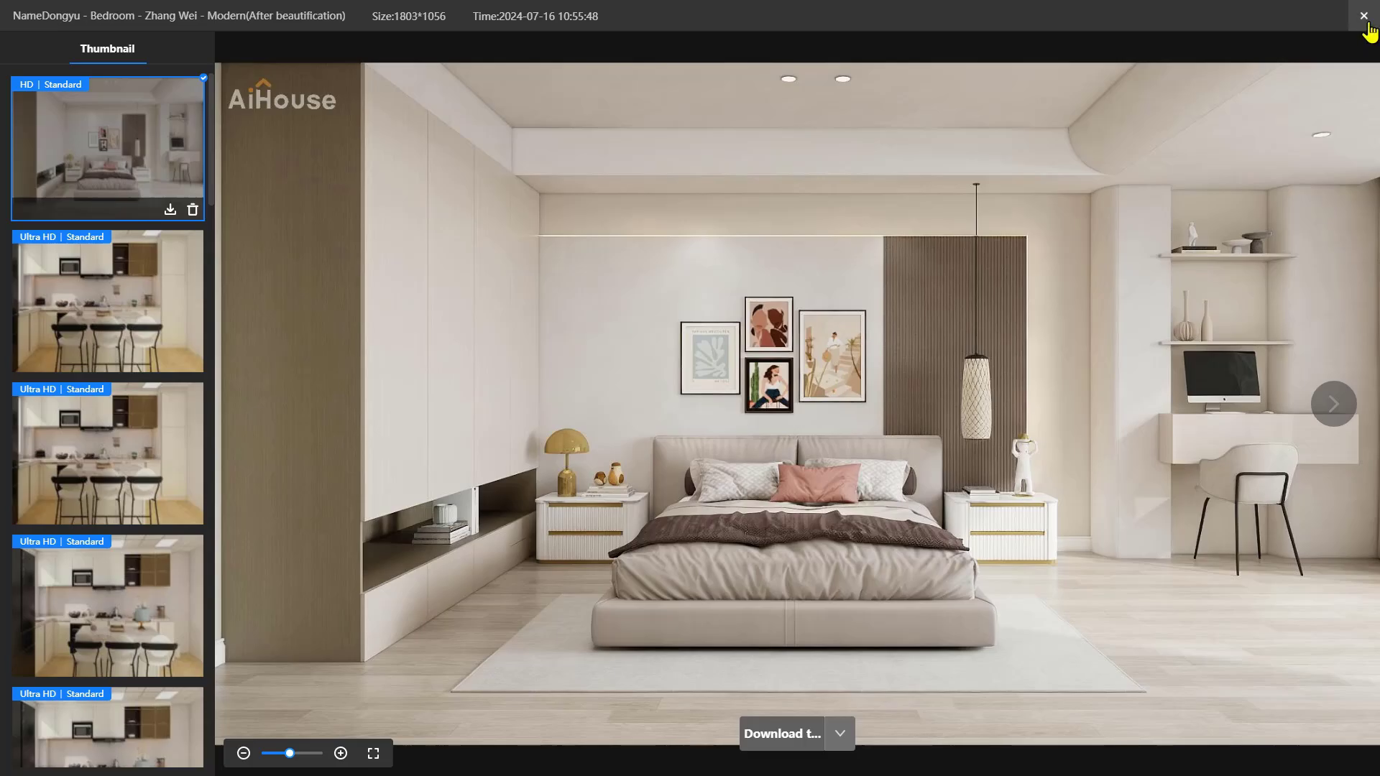
pyautogui.click(1363, 15)
# Open the newest bedroom render among the gallery's rendered pictures and download the rendering
pyautogui.click(124, 65)
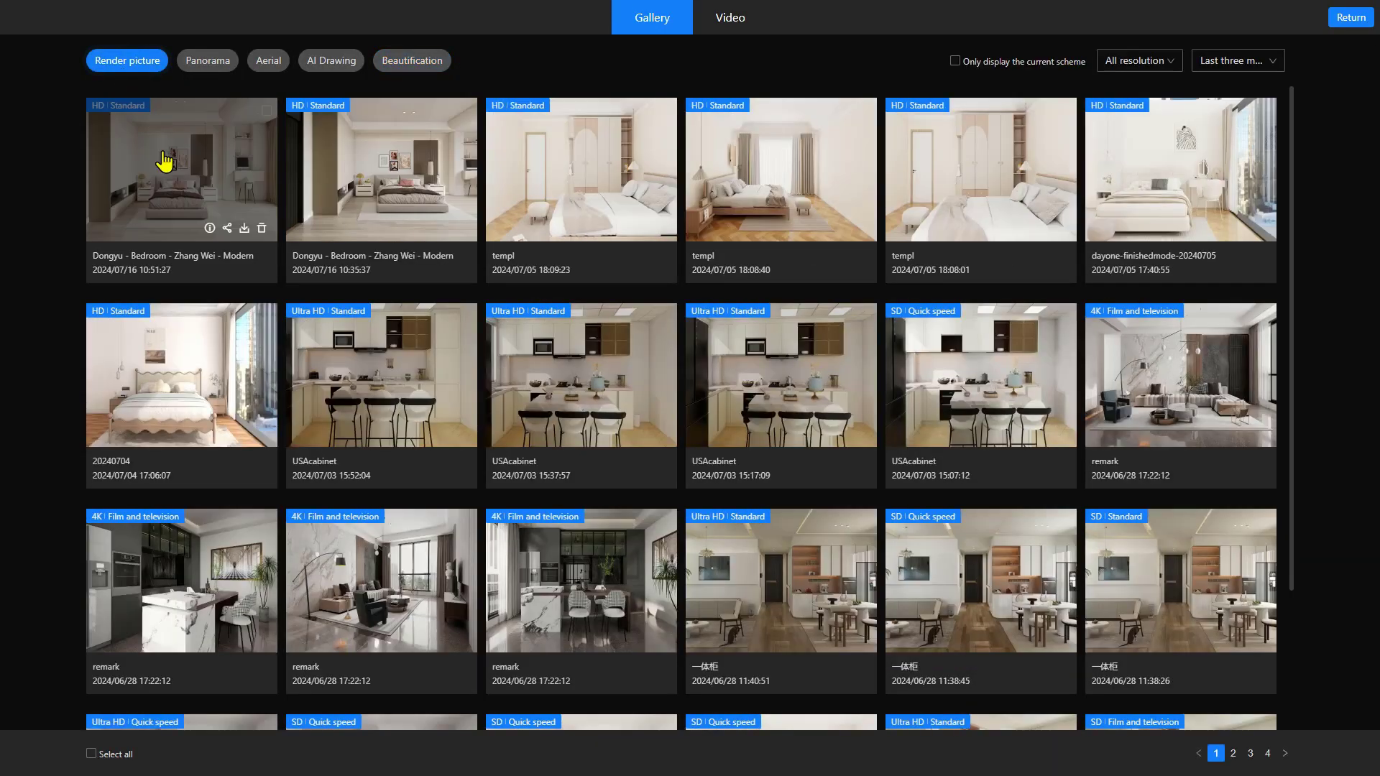
pyautogui.click(167, 161)
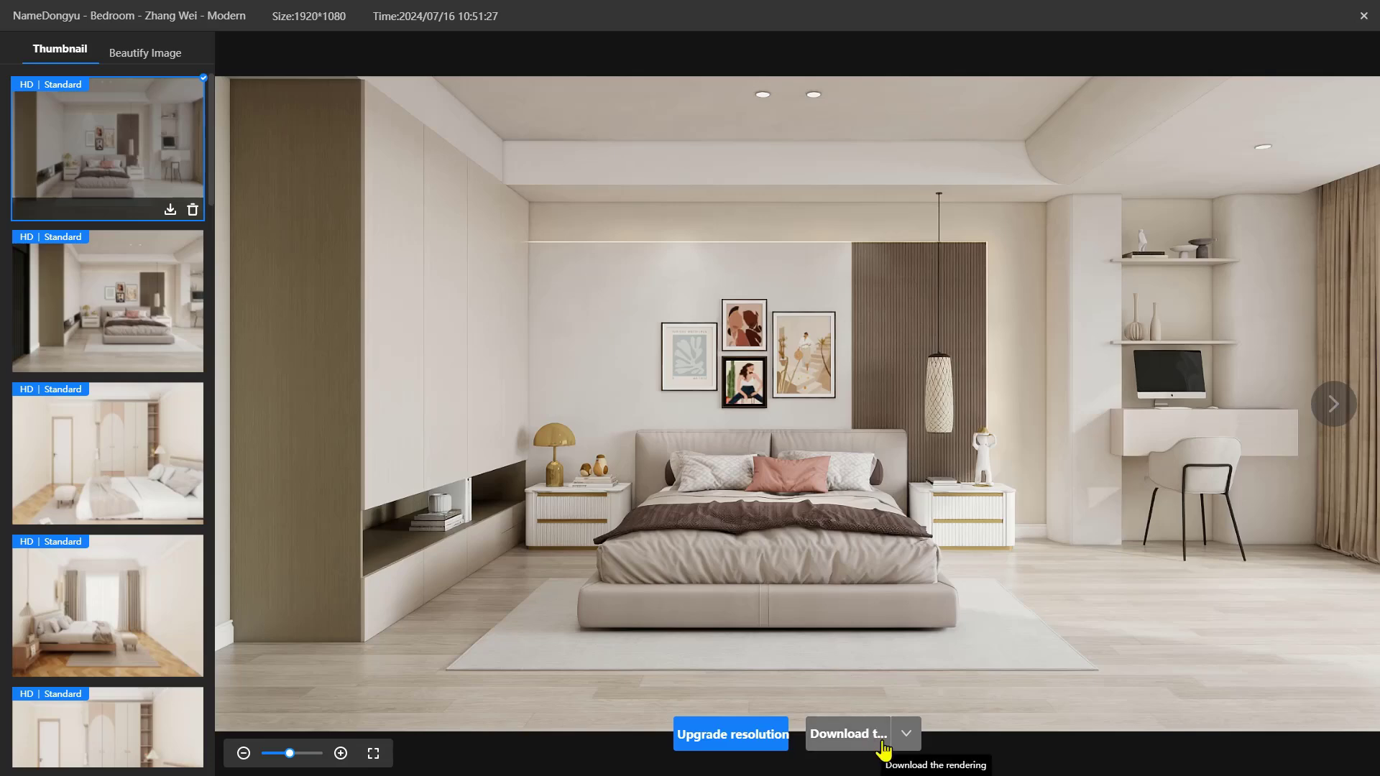
pyautogui.click(904, 733)
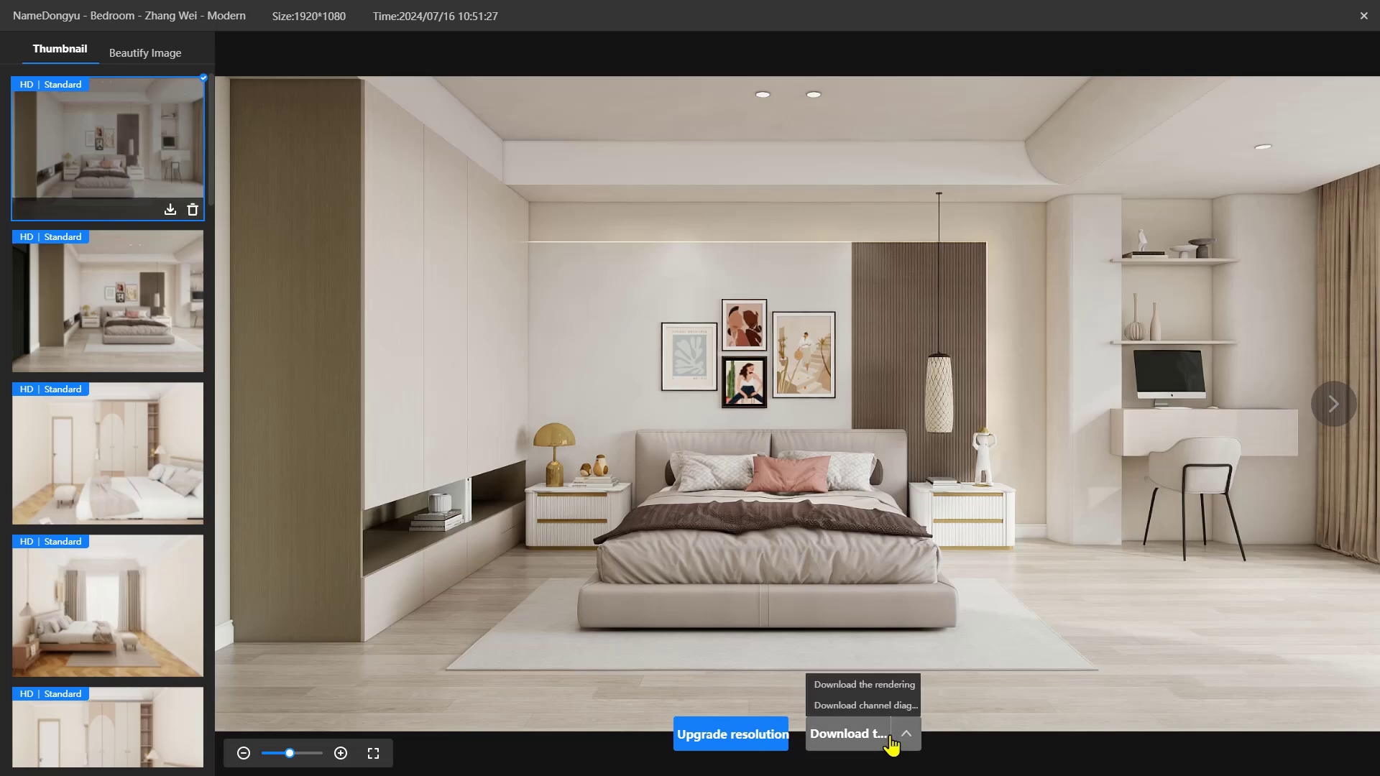
pyautogui.click(891, 746)
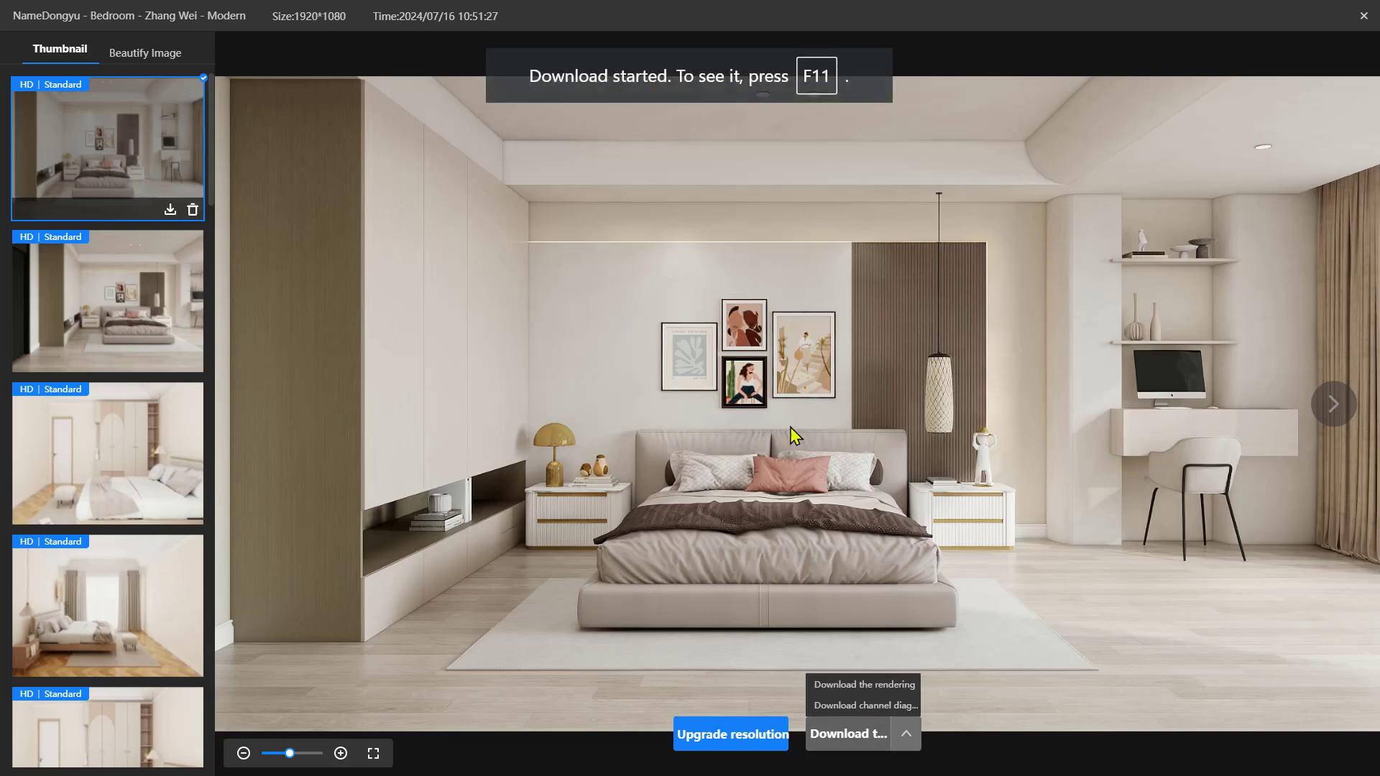